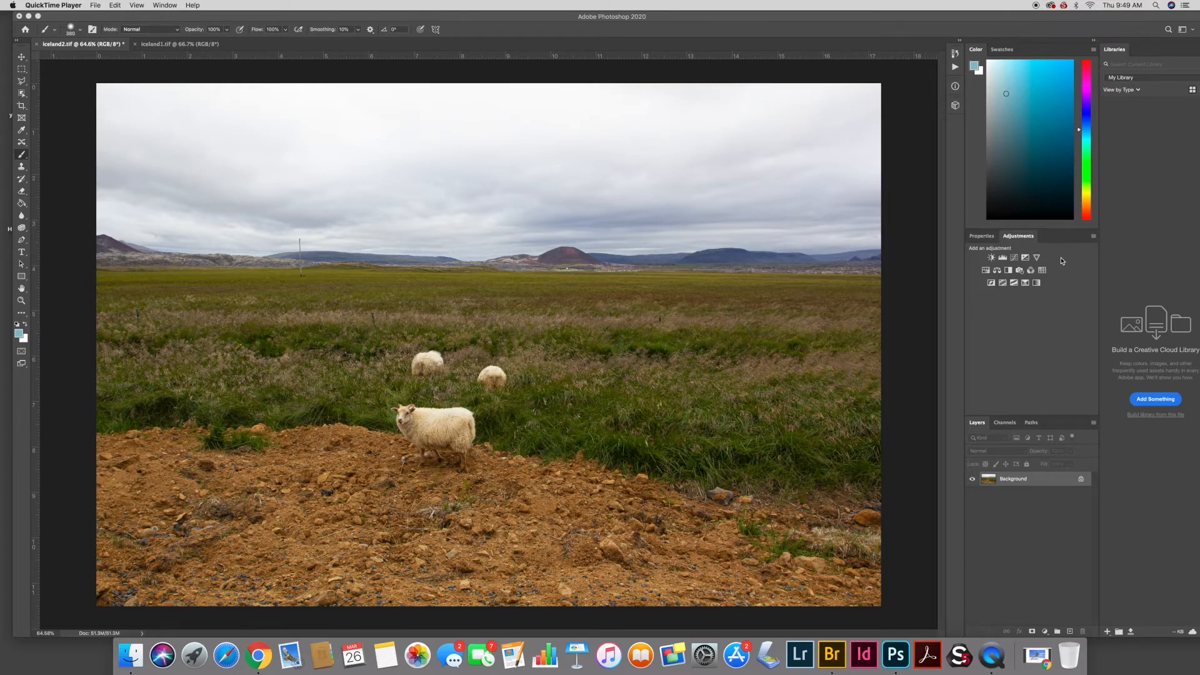
# - Add a Levels adjustment layer, set its midtone value to 0.63, and toggle it to compare before and after
pyautogui.click(1003, 258)
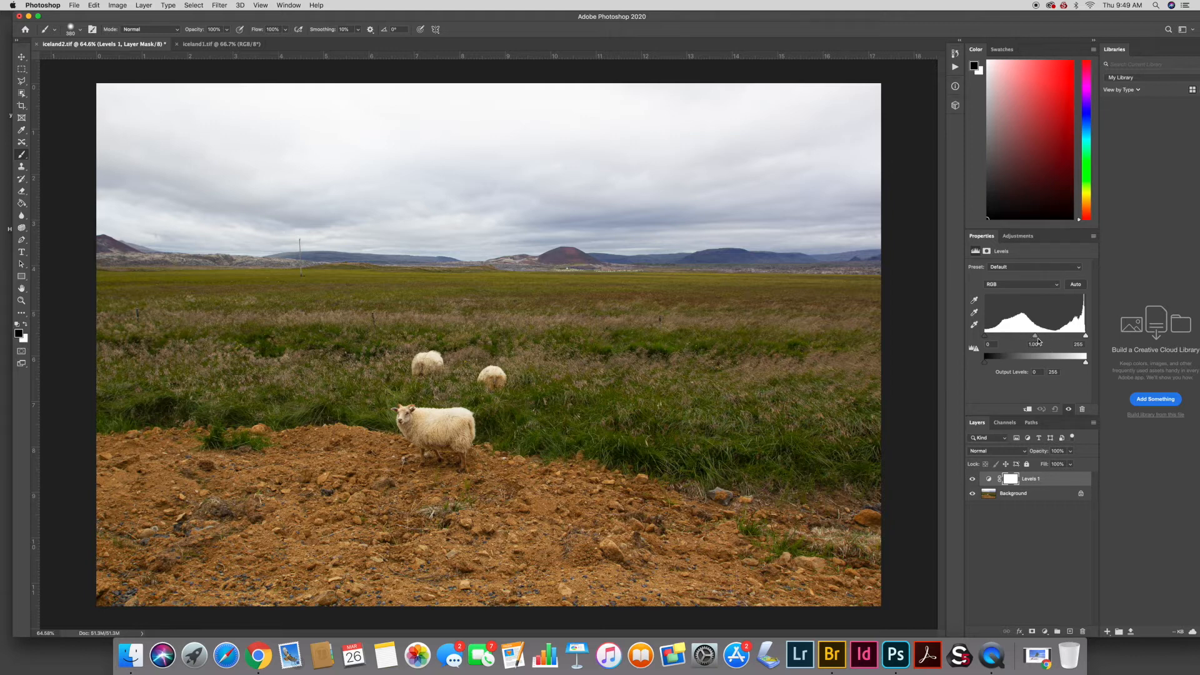
pyautogui.moveTo(1037, 338)
pyautogui.mouseDown()
pyautogui.moveTo(1013, 340)
pyautogui.moveTo(1048, 338)
pyautogui.mouseUp()
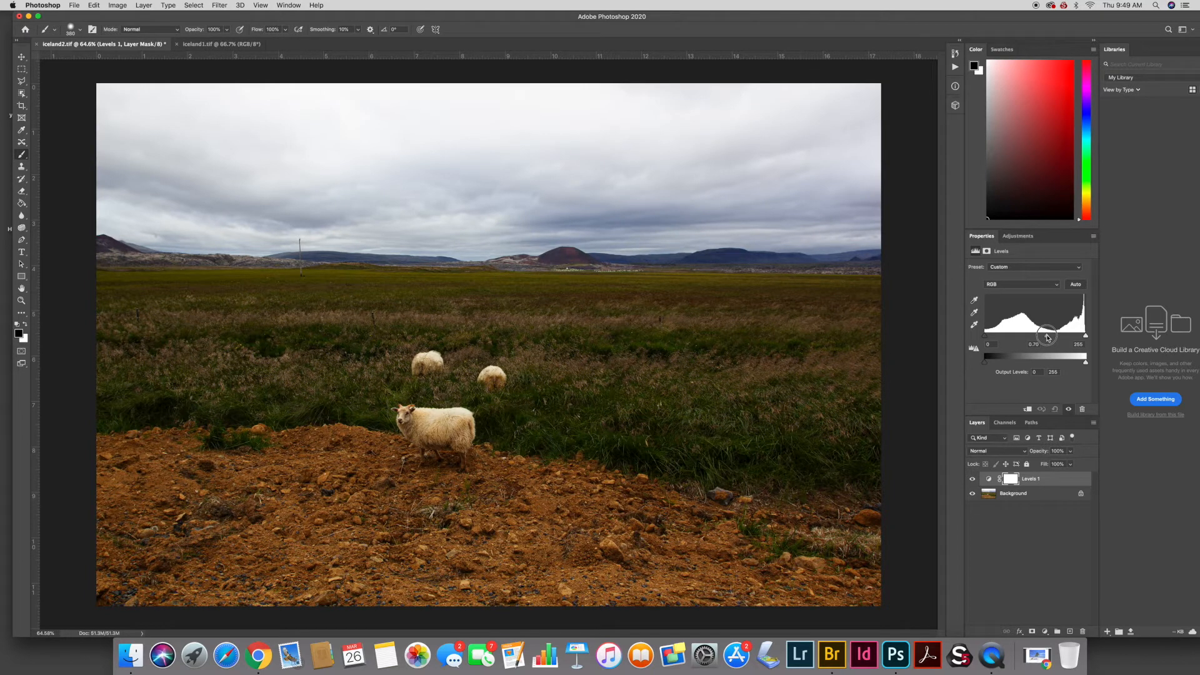
pyautogui.moveTo(1047, 338); pyautogui.dragTo(1048, 337)
pyautogui.moveTo(1046, 336); pyautogui.dragTo(1050, 338)
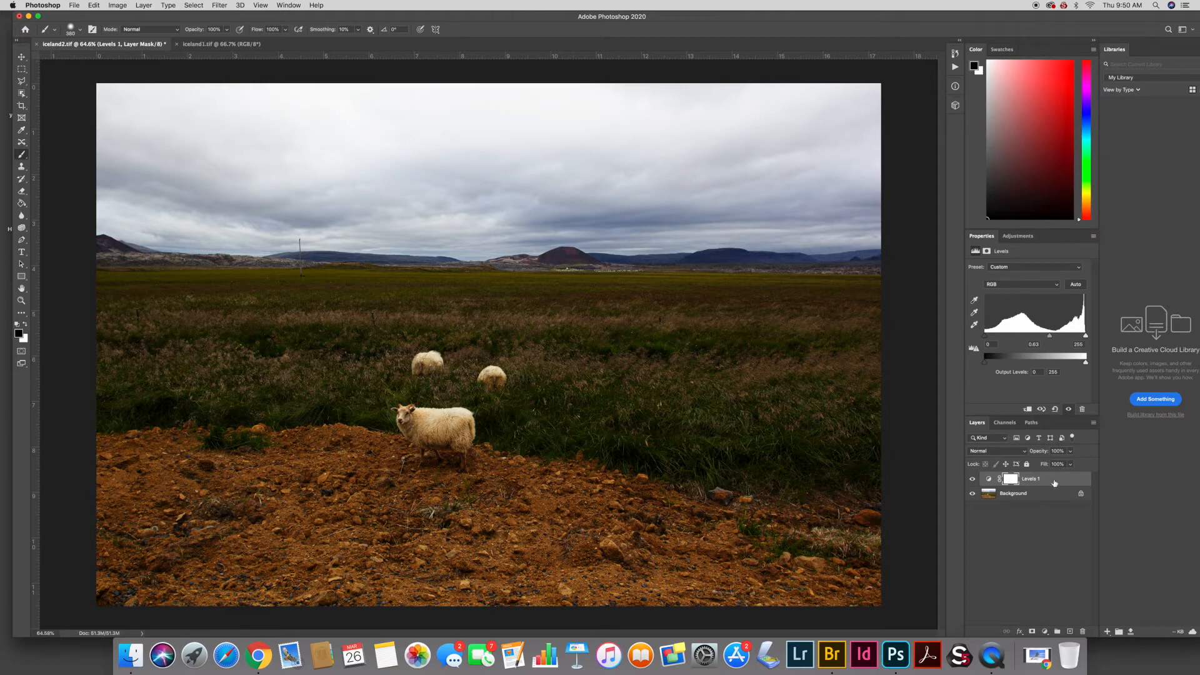
pyautogui.click(972, 479)
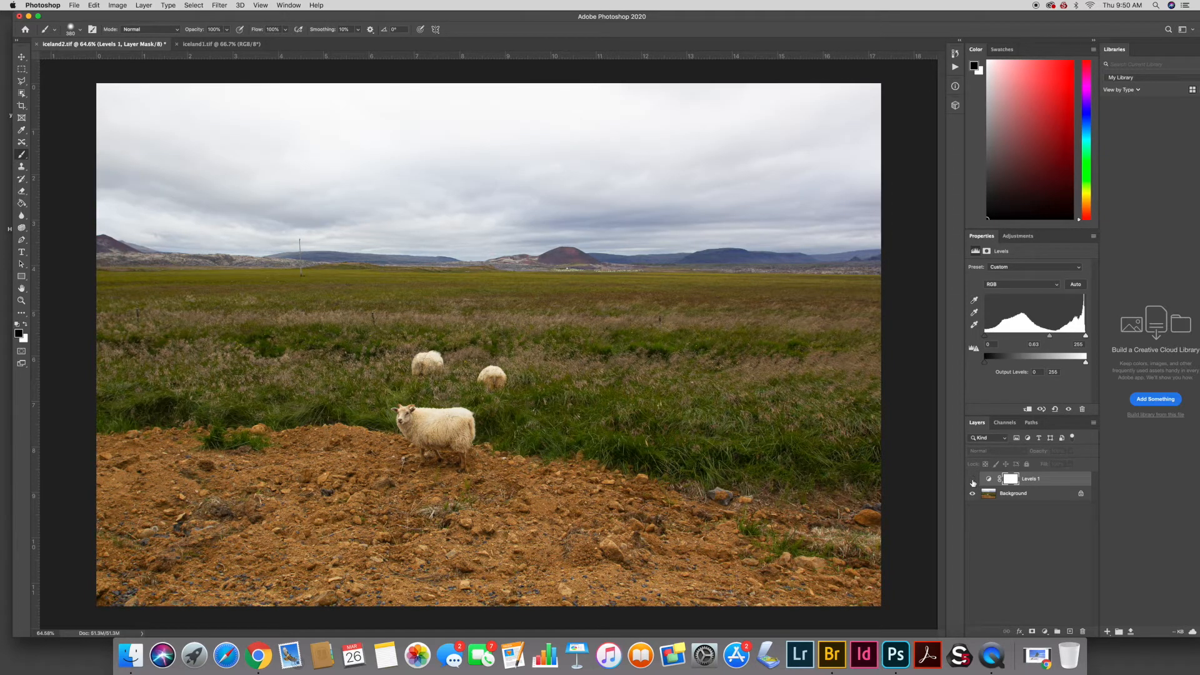
pyautogui.click(973, 480)
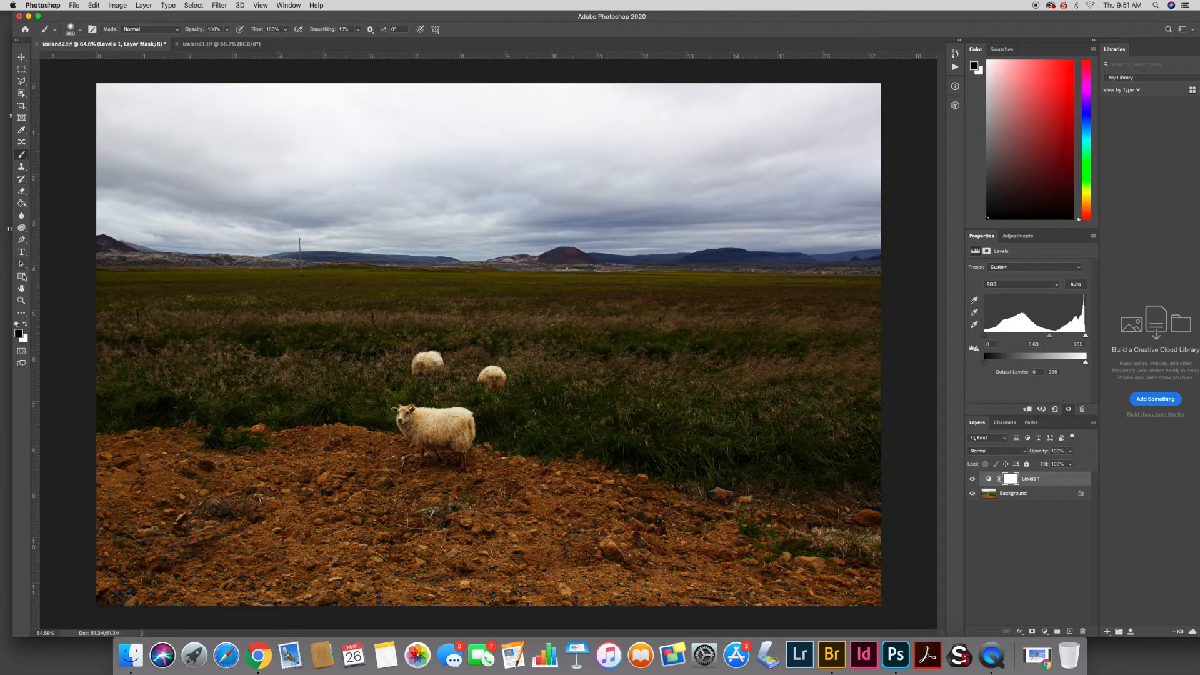
# - Select the Brush tool and set the foreground colour to black
pyautogui.click(24, 158)
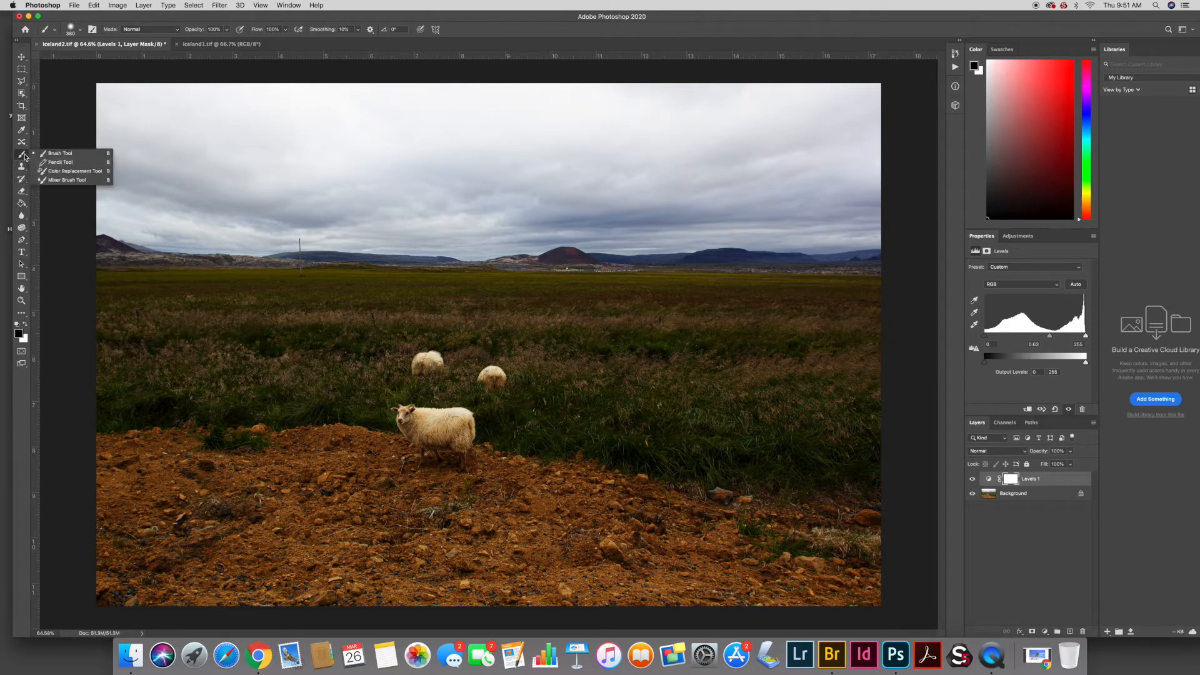
pyautogui.click(59, 153)
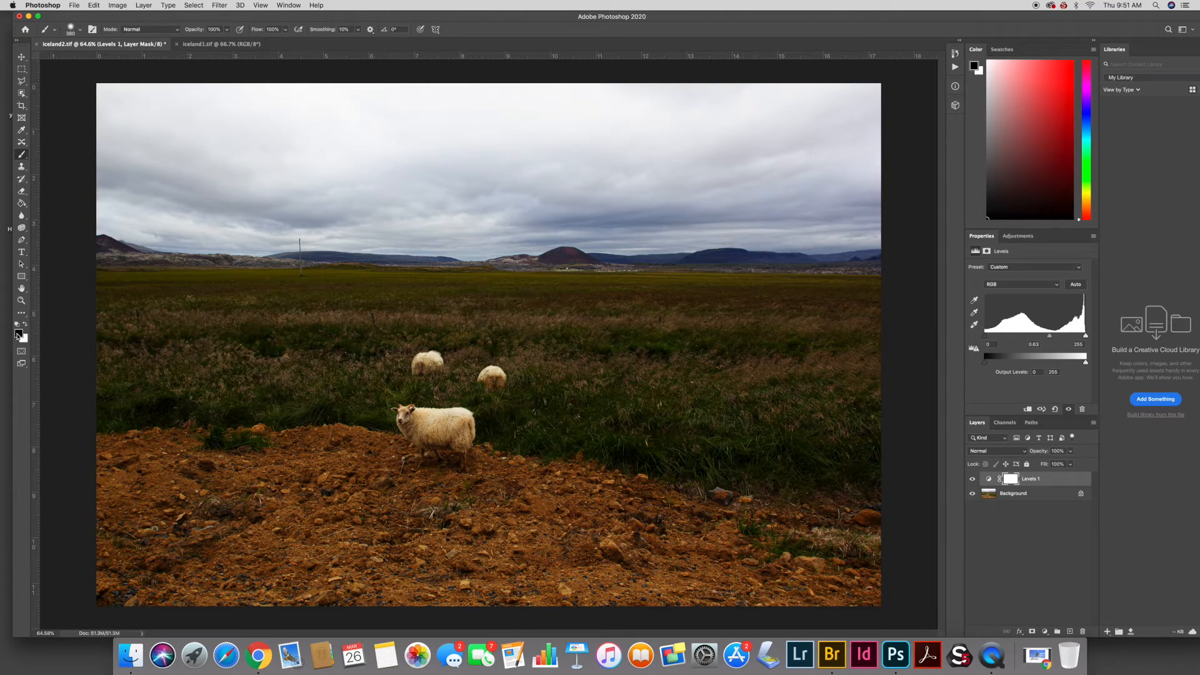
pyautogui.press('x')
pyautogui.click(25, 324)
pyautogui.click(26, 324)
pyautogui.click(27, 325)
pyautogui.click(26, 326)
pyautogui.click(25, 325)
pyautogui.click(25, 326)
pyautogui.click(25, 325)
pyautogui.click(25, 327)
pyautogui.click(25, 327)
pyautogui.click(992, 497)
pyautogui.moveTo(553, 452); pyautogui.dragTo(387, 416)
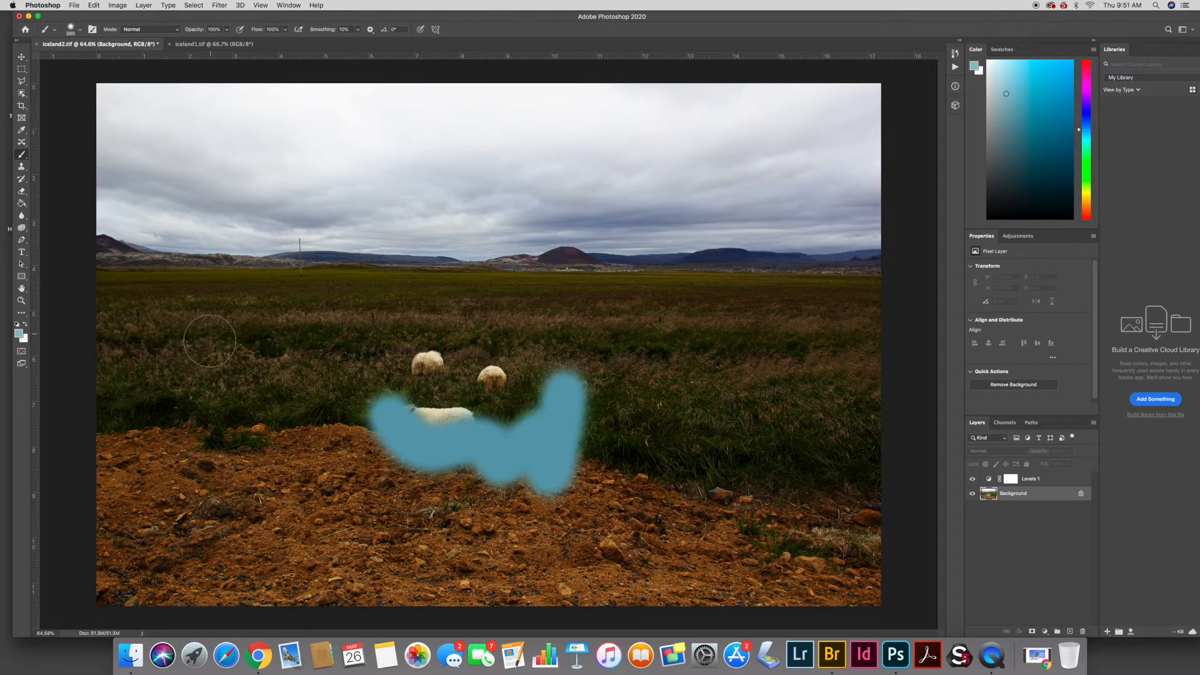
pyautogui.press('super+z')
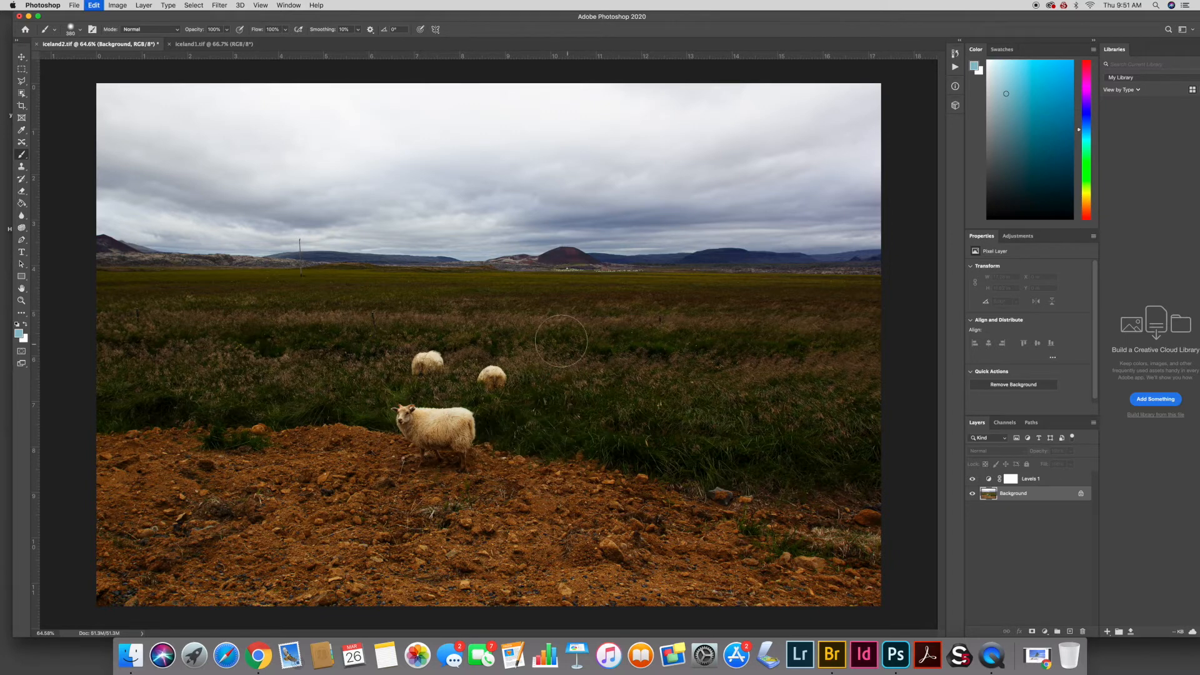
# - Paint black on the Levels layer mask over the sheep, grass and foreground dirt to hide the darkening there
pyautogui.click(17, 325)
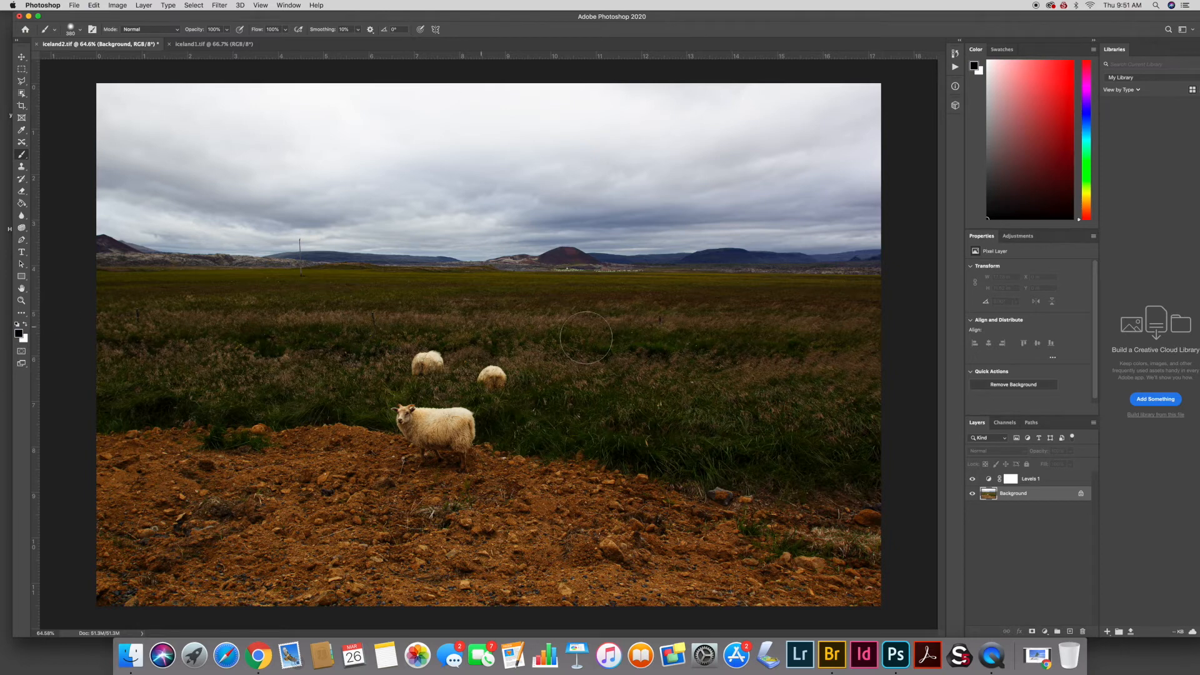
pyautogui.click(1011, 479)
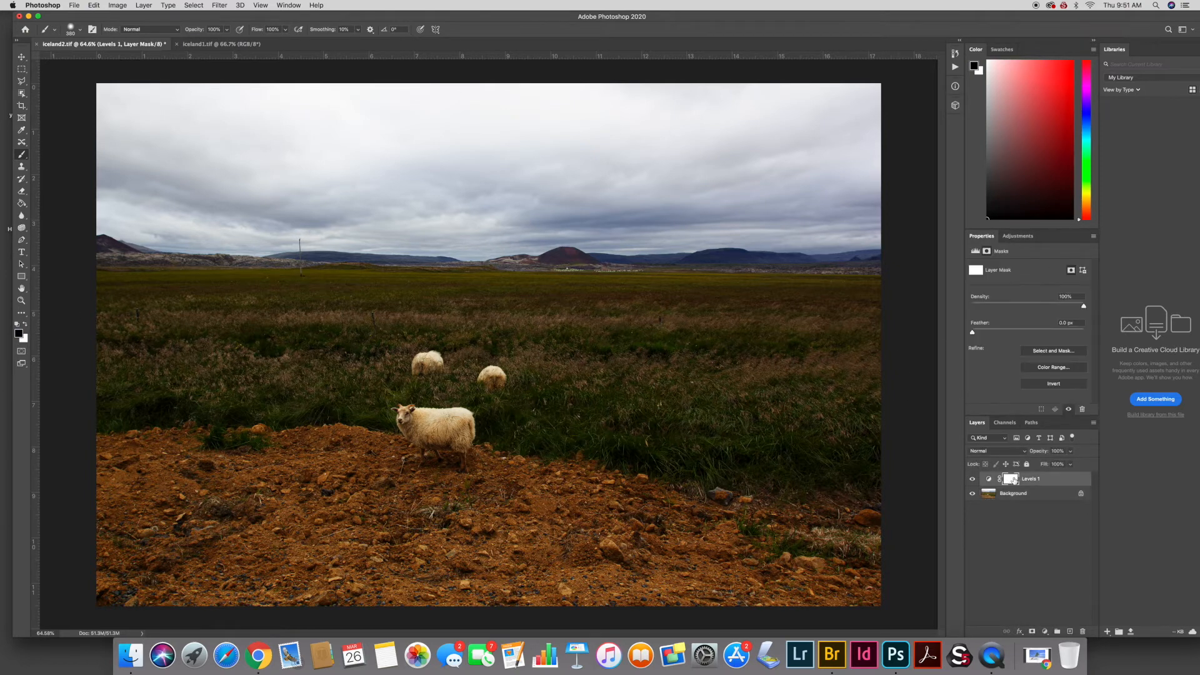
pyautogui.moveTo(438, 400)
pyautogui.mouseDown()
pyautogui.moveTo(438, 466)
pyautogui.moveTo(437, 369)
pyautogui.moveTo(369, 383)
pyautogui.moveTo(434, 390)
pyautogui.moveTo(445, 417)
pyautogui.moveTo(363, 444)
pyautogui.mouseUp()
pyautogui.moveTo(456, 325)
pyautogui.mouseDown()
pyautogui.moveTo(481, 320)
pyautogui.moveTo(357, 335)
pyautogui.moveTo(514, 327)
pyautogui.moveTo(376, 329)
pyautogui.mouseUp()
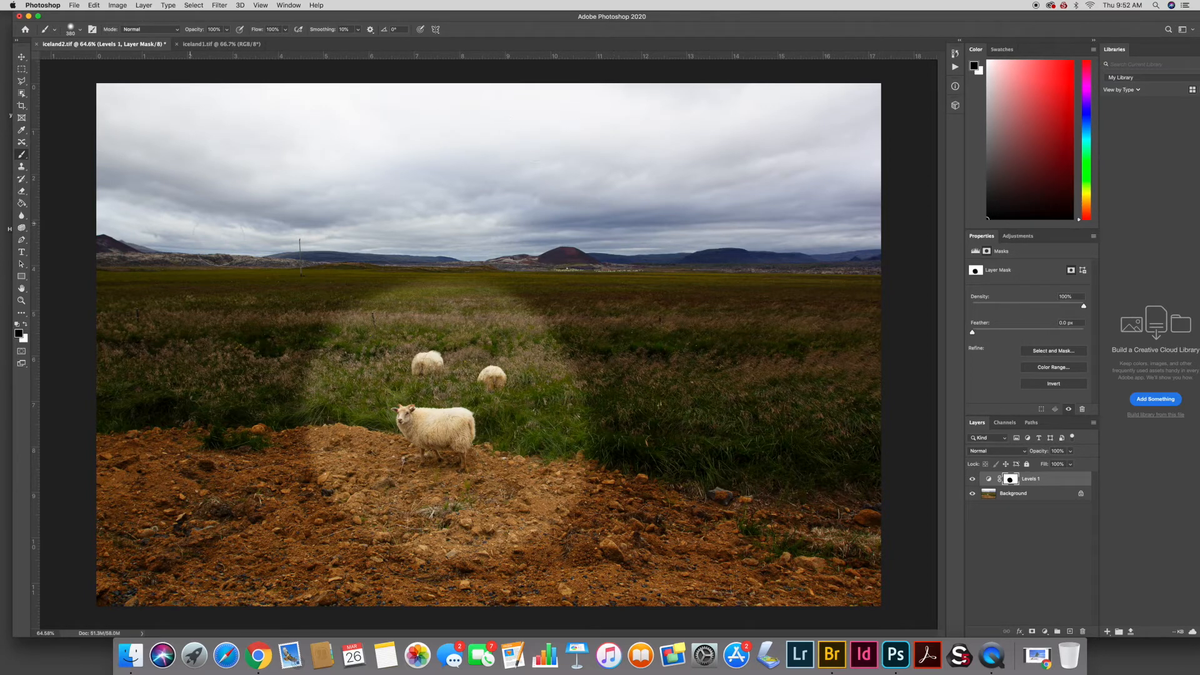
pyautogui.moveTo(337, 360)
pyautogui.mouseDown()
pyautogui.moveTo(116, 384)
pyautogui.moveTo(217, 391)
pyautogui.moveTo(294, 431)
pyautogui.moveTo(59, 442)
pyautogui.moveTo(306, 481)
pyautogui.moveTo(69, 500)
pyautogui.moveTo(87, 538)
pyautogui.moveTo(144, 559)
pyautogui.moveTo(300, 578)
pyautogui.moveTo(182, 597)
pyautogui.moveTo(550, 569)
pyautogui.moveTo(475, 610)
pyautogui.mouseUp()
pyautogui.moveTo(132, 406)
pyautogui.mouseDown()
pyautogui.moveTo(237, 331)
pyautogui.moveTo(106, 300)
pyautogui.moveTo(144, 281)
pyautogui.moveTo(300, 306)
pyautogui.moveTo(293, 338)
pyautogui.moveTo(268, 328)
pyautogui.moveTo(500, 294)
pyautogui.moveTo(749, 318)
pyautogui.moveTo(581, 362)
pyautogui.moveTo(657, 350)
pyautogui.moveTo(831, 398)
pyautogui.moveTo(863, 307)
pyautogui.moveTo(856, 287)
pyautogui.moveTo(586, 303)
pyautogui.moveTo(781, 357)
pyautogui.moveTo(530, 443)
pyautogui.moveTo(762, 487)
pyautogui.moveTo(662, 594)
pyautogui.moveTo(903, 584)
pyautogui.moveTo(878, 428)
pyautogui.moveTo(765, 544)
pyautogui.moveTo(694, 537)
pyautogui.moveTo(858, 526)
pyautogui.moveTo(872, 425)
pyautogui.moveTo(843, 311)
pyautogui.moveTo(402, 296)
pyautogui.moveTo(375, 284)
pyautogui.moveTo(167, 296)
pyautogui.moveTo(90, 281)
pyautogui.moveTo(94, 300)
pyautogui.mouseUp()
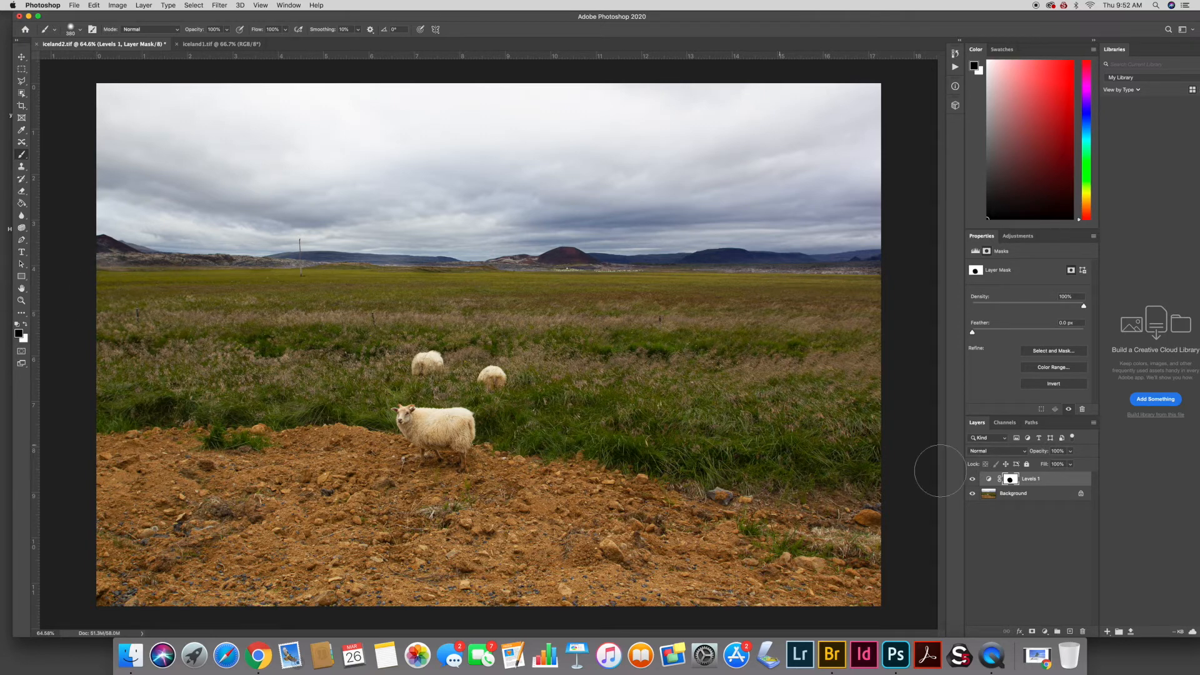
# - Toggle the Levels adjustment layer on and off to compare, then delete the Levels layer
pyautogui.click(987, 479)
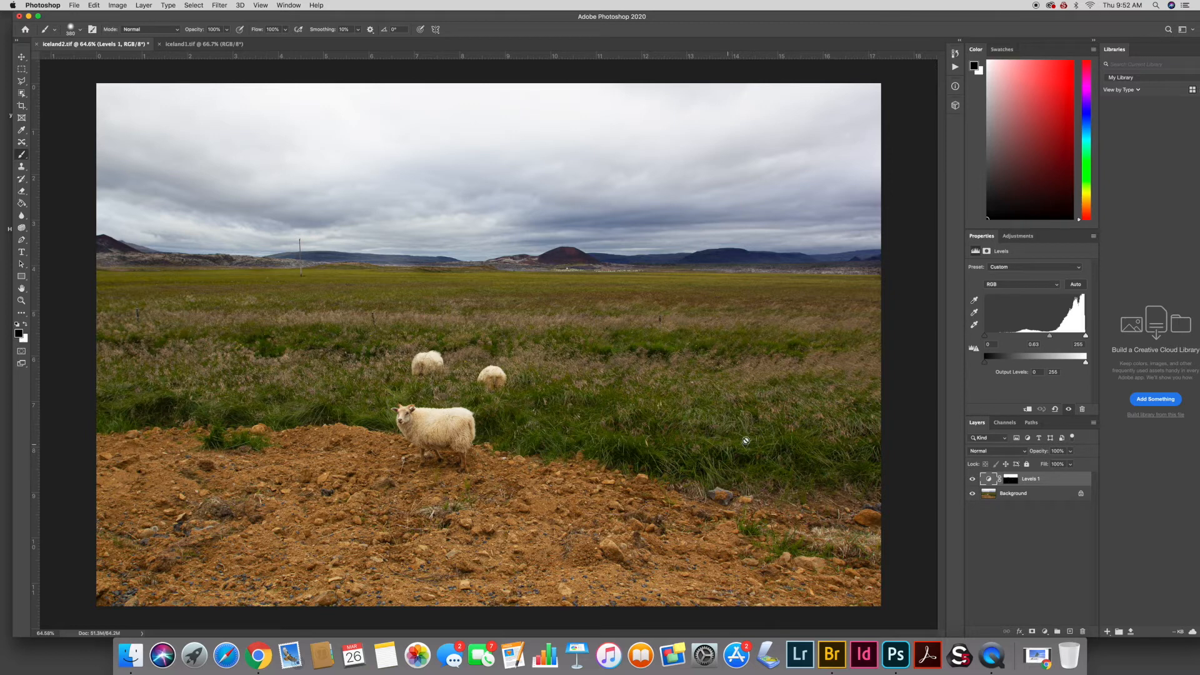
pyautogui.click(1010, 480)
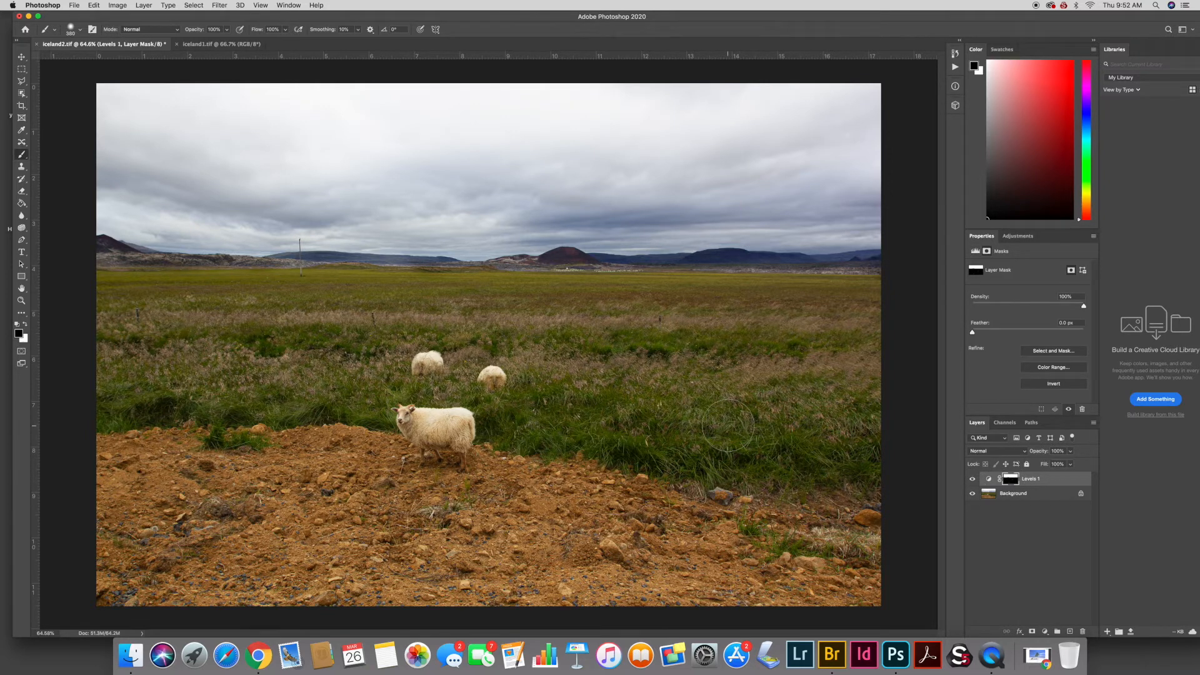
pyautogui.click(972, 479)
pyautogui.click(972, 479)
pyautogui.click(972, 480)
pyautogui.click(973, 480)
pyautogui.click(972, 479)
pyautogui.click(972, 480)
pyautogui.moveTo(988, 479); pyautogui.dragTo(1082, 632)
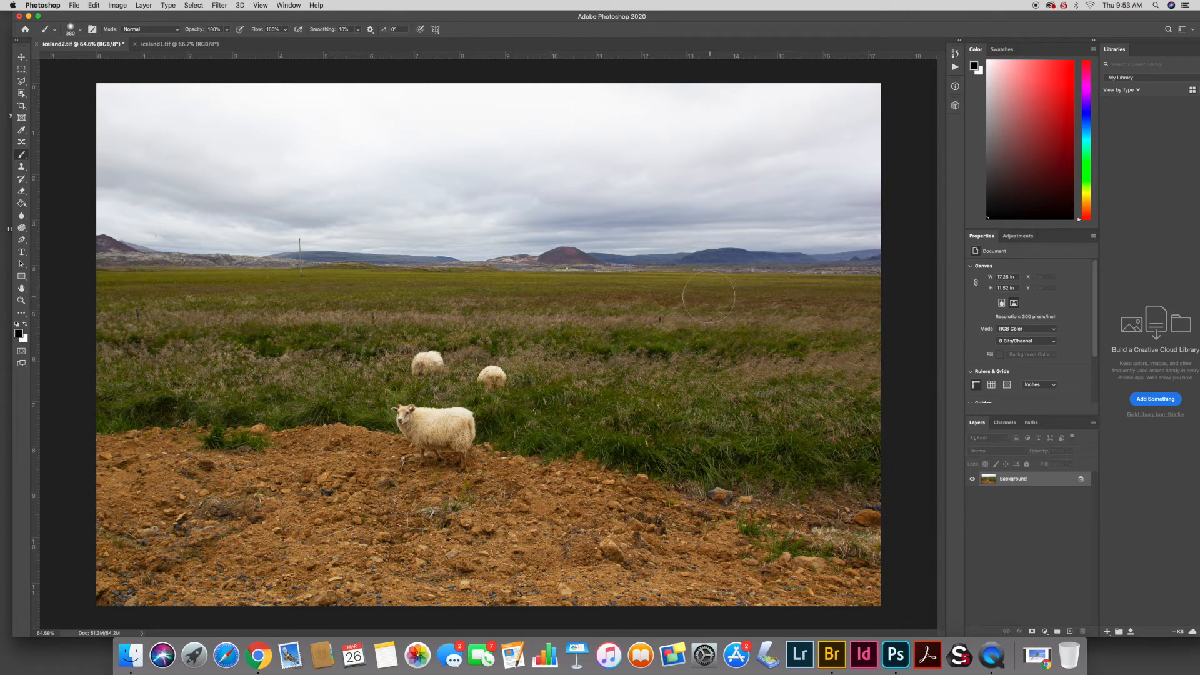
# - Switch between the iceland2 and iceland1 documents to compare the two photos
pyautogui.click(1018, 236)
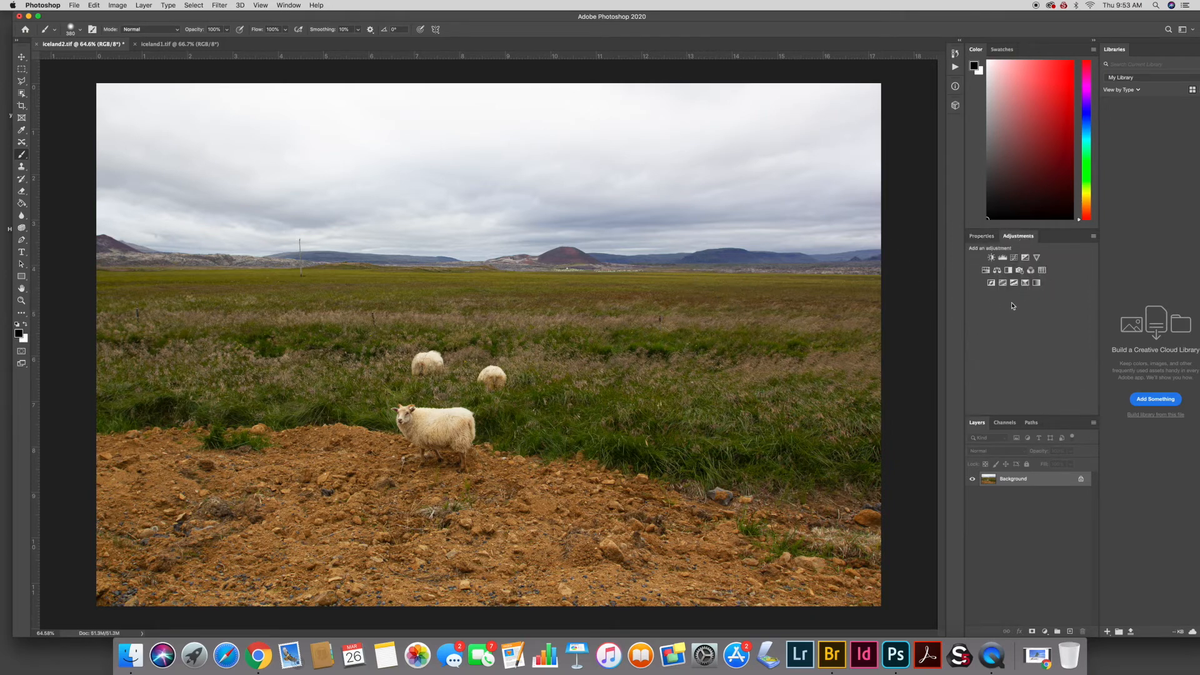
pyautogui.click(163, 45)
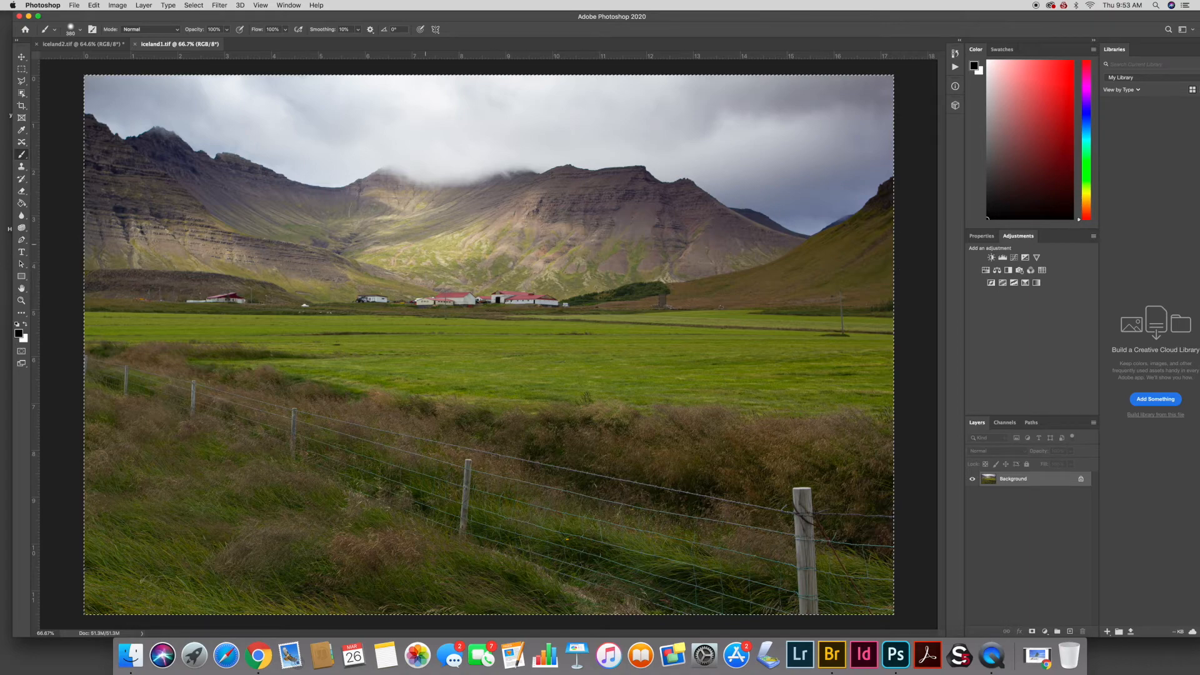
pyautogui.click(82, 43)
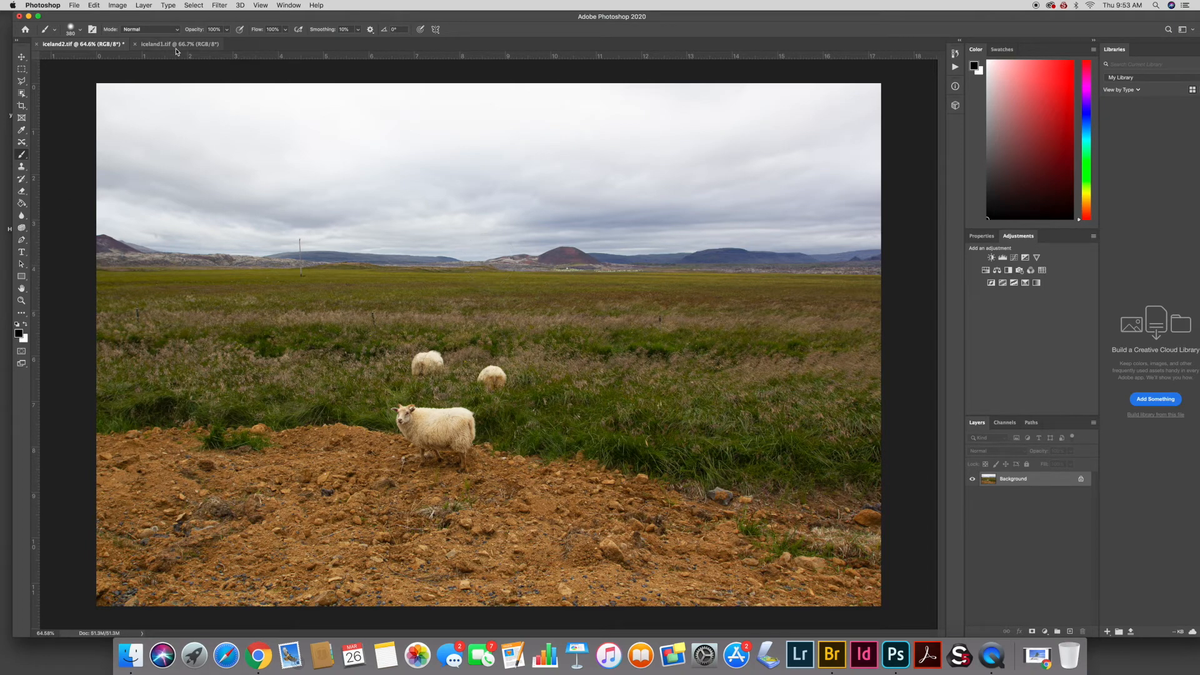
pyautogui.click(155, 45)
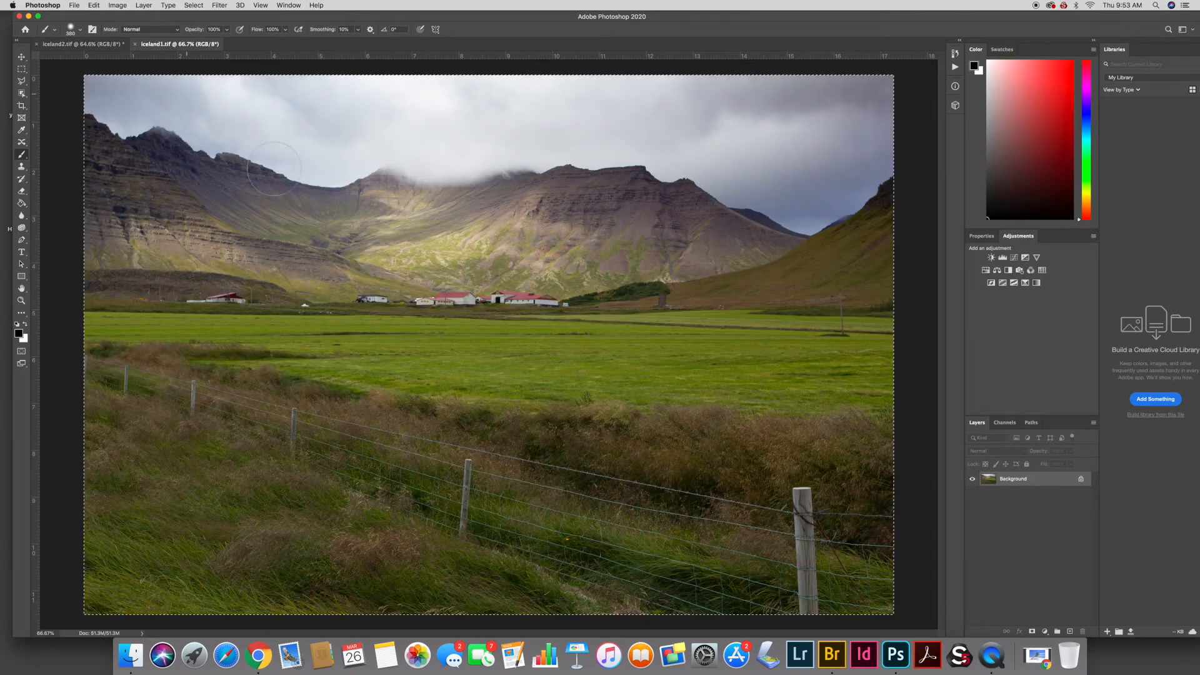
pyautogui.click(87, 44)
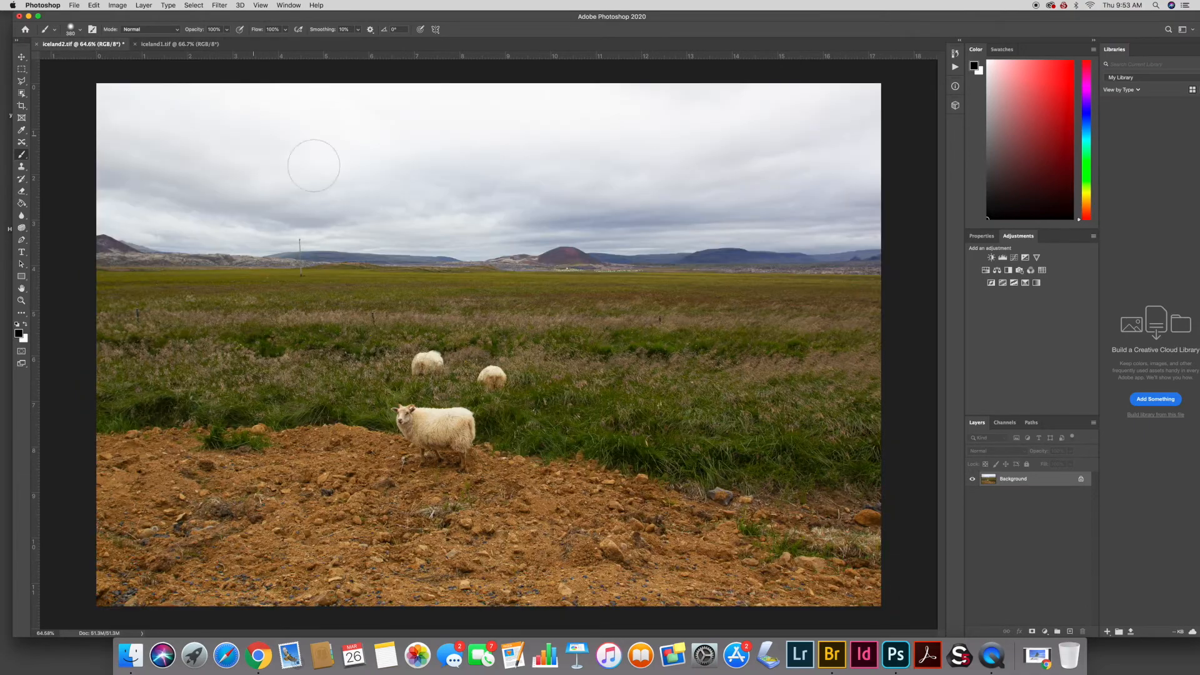
pyautogui.click(184, 46)
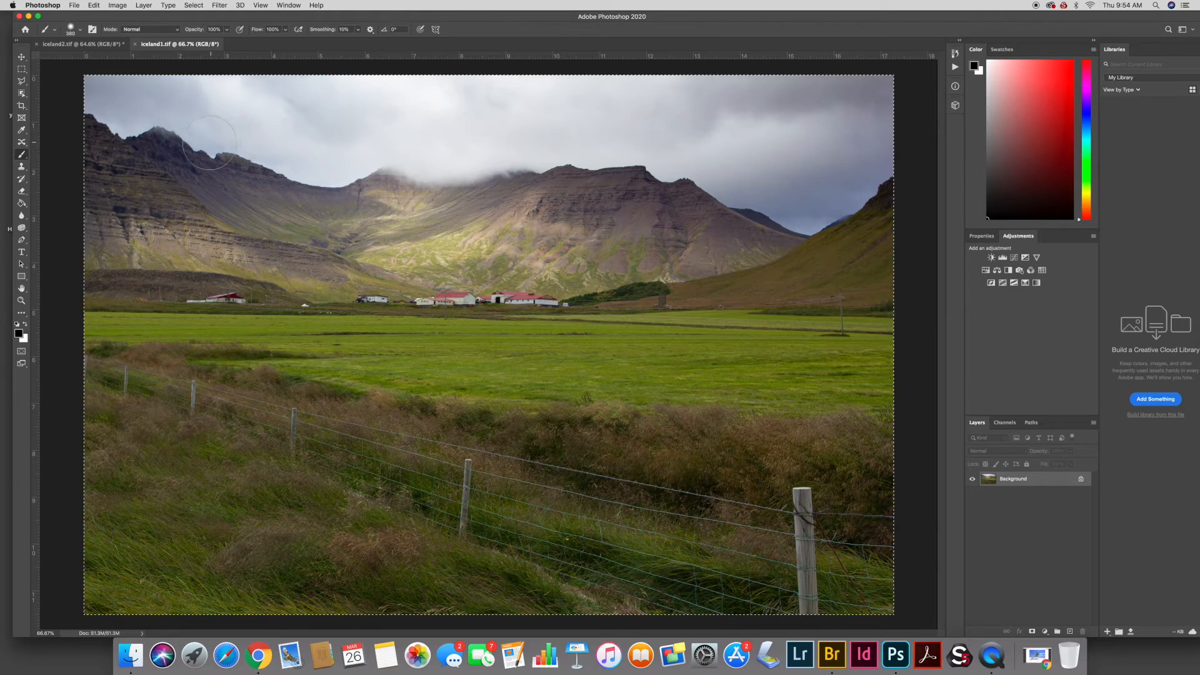
# - Select all of the iceland1 mountain photo, copy it, and paste it into iceland2 as a new layer
pyautogui.press('super+d')
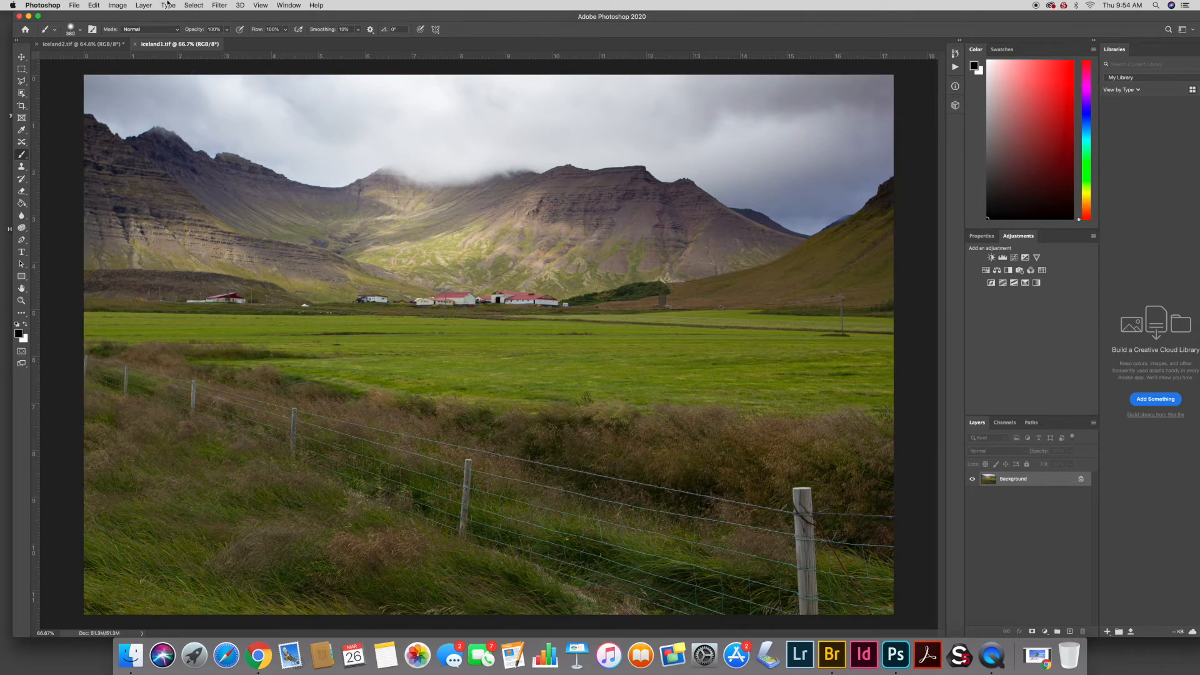
pyautogui.click(192, 5)
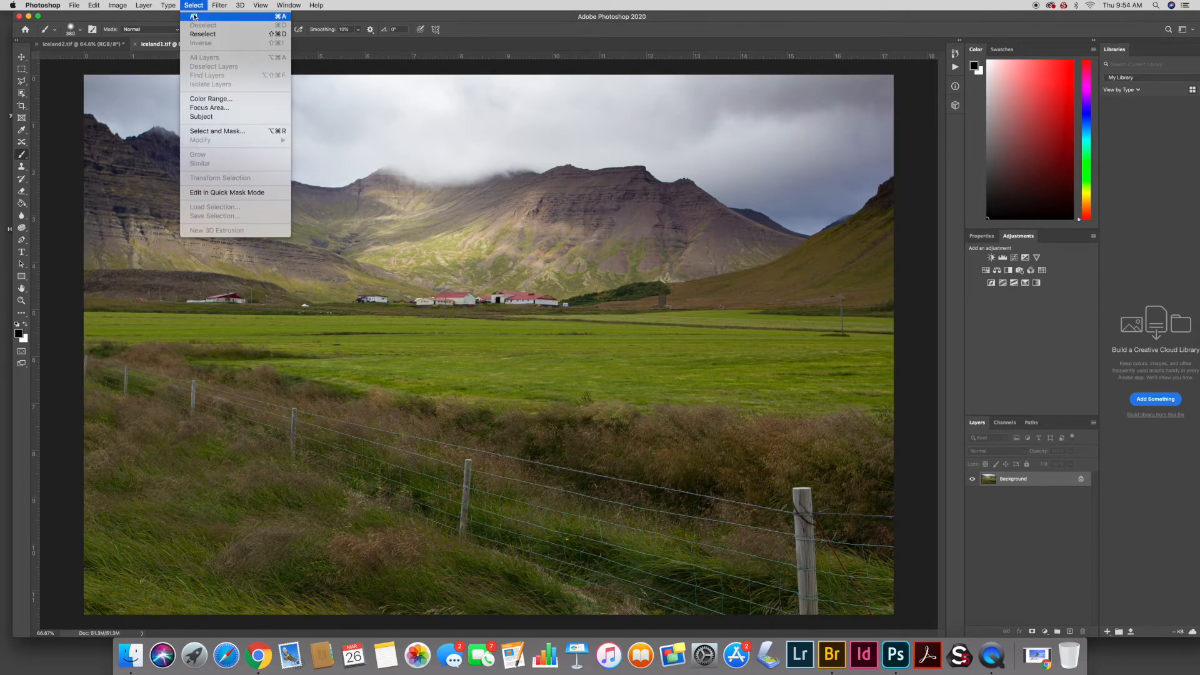
pyautogui.click(194, 19)
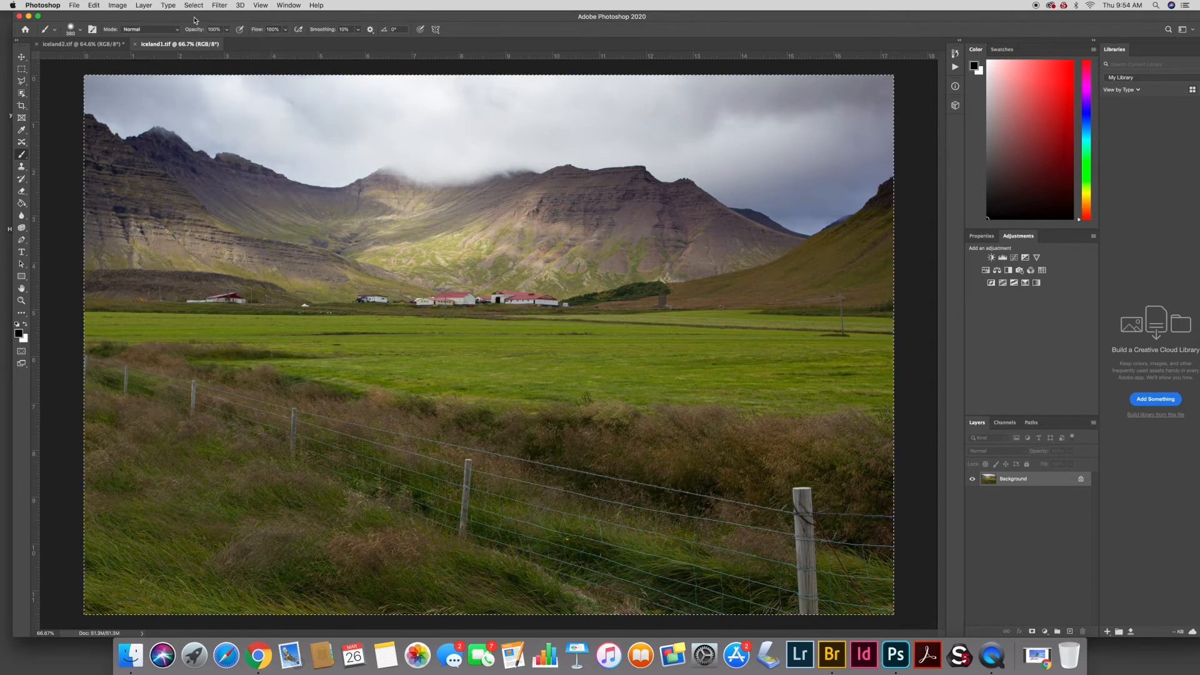
pyautogui.click(94, 5)
pyautogui.click(102, 72)
pyautogui.click(180, 43)
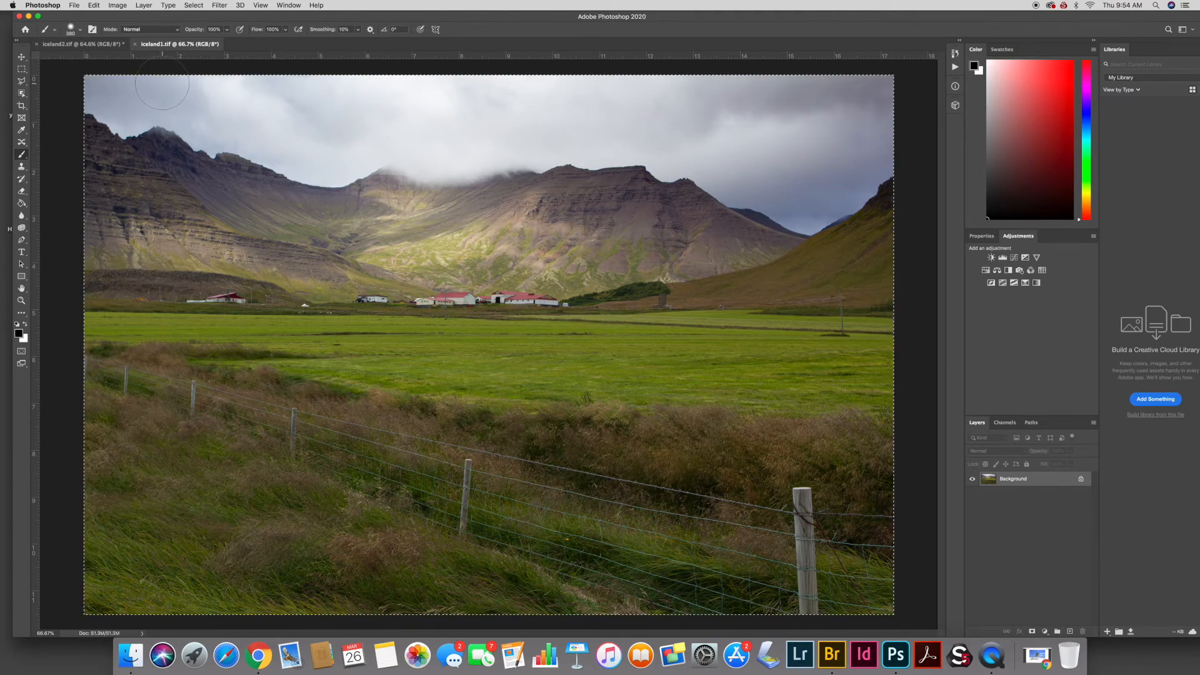
pyautogui.click(92, 45)
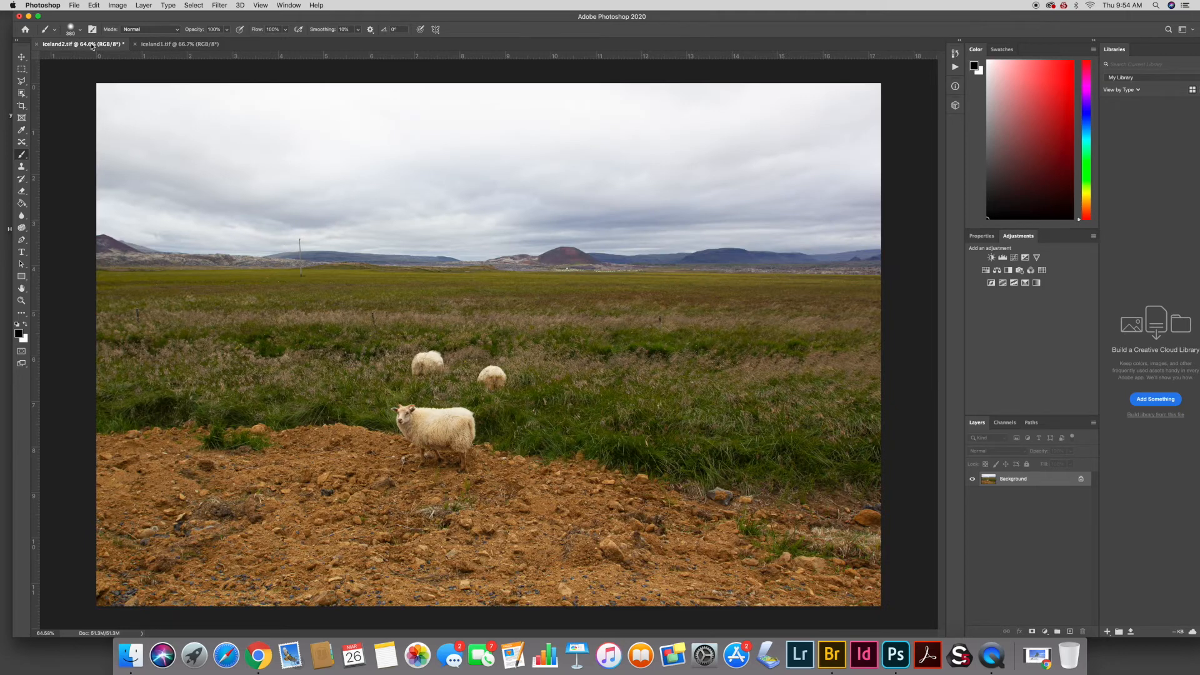
pyautogui.click(92, 6)
pyautogui.click(102, 90)
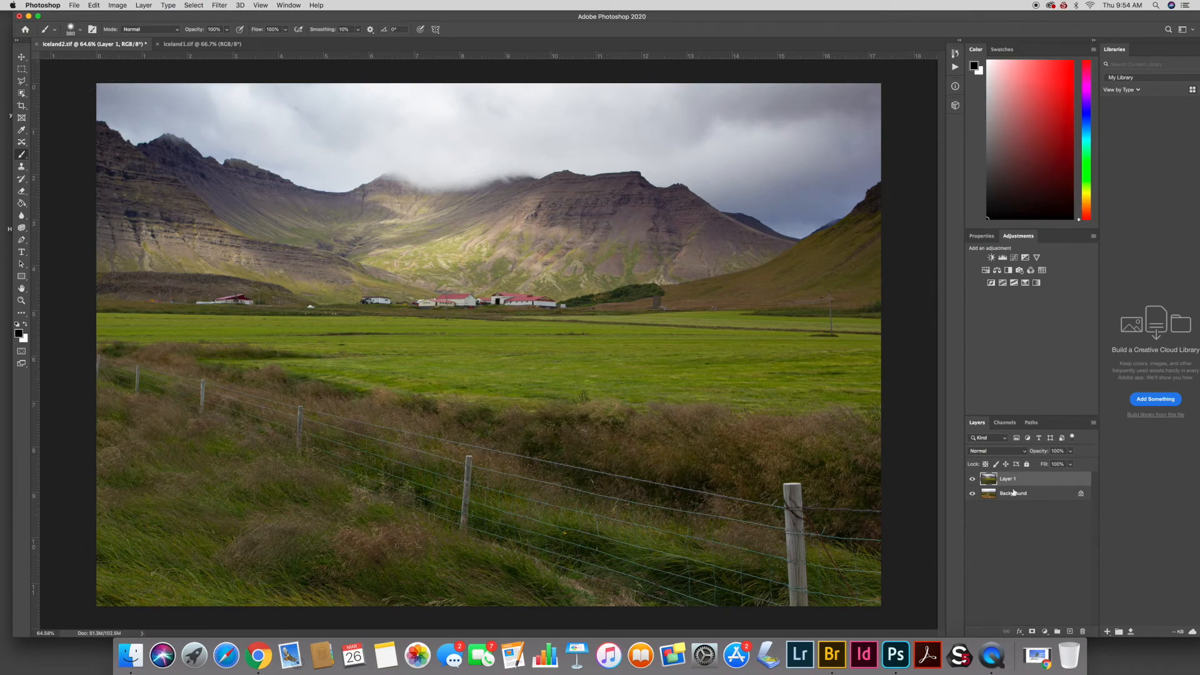
# - Toggle the pasted layer on and off to compare, then add a layer mask to it
pyautogui.click(971, 479)
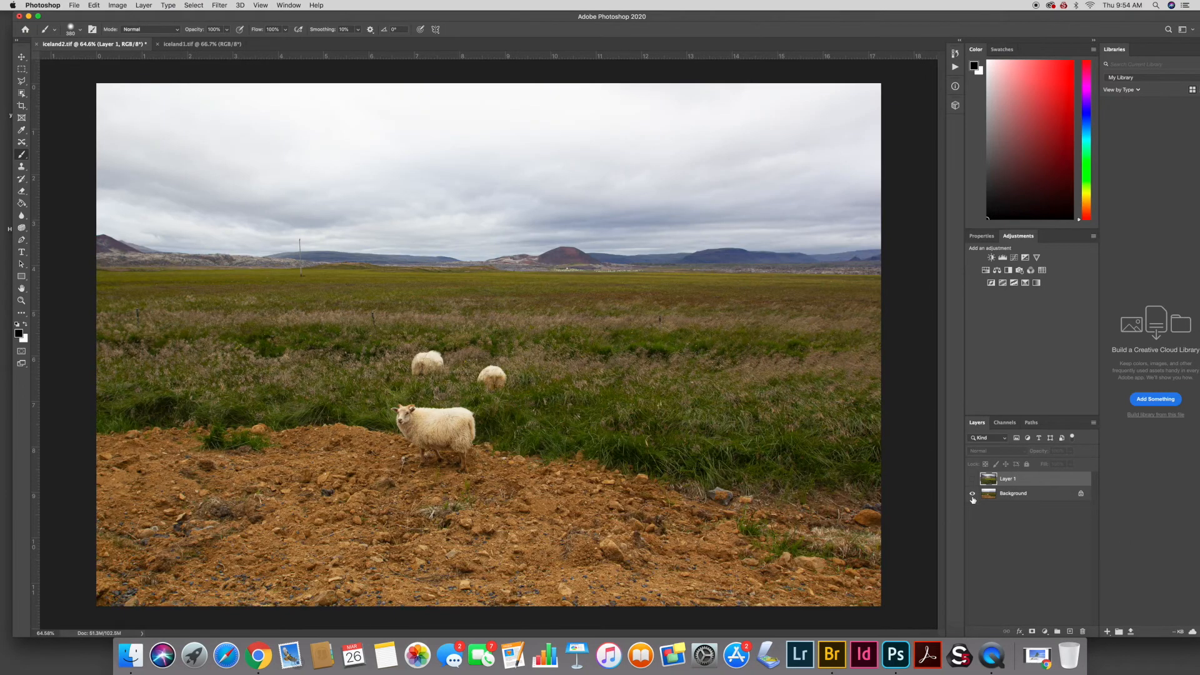
pyautogui.click(973, 479)
pyautogui.click(972, 480)
pyautogui.click(972, 480)
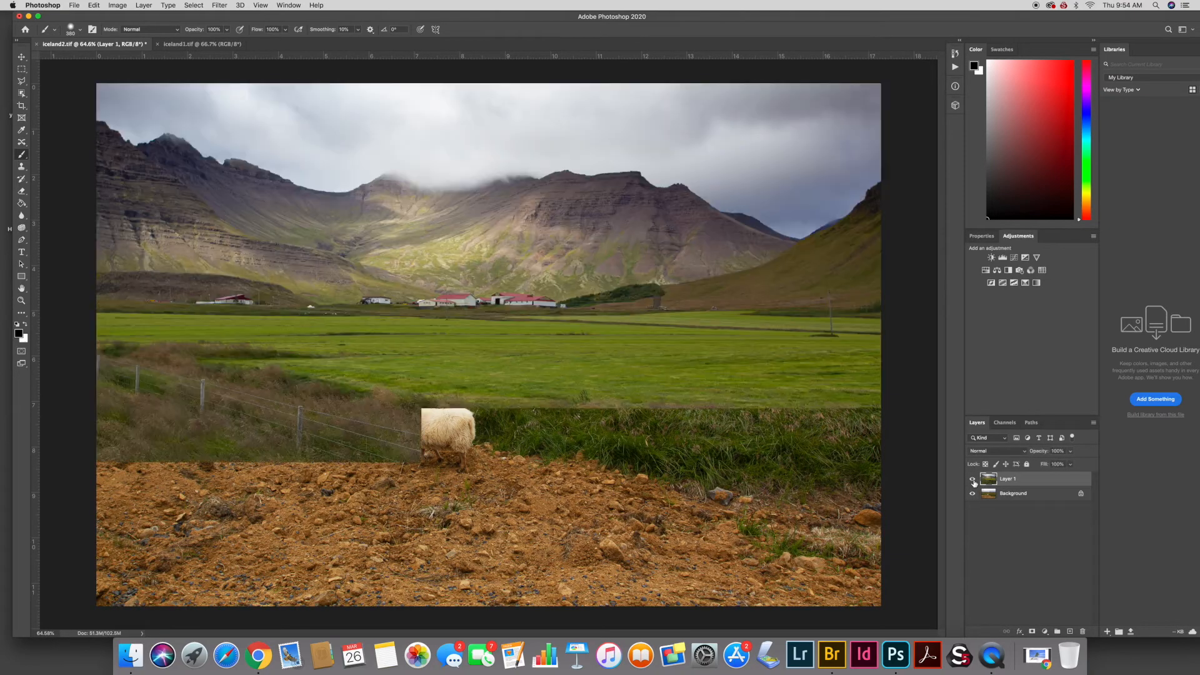
pyautogui.click(973, 479)
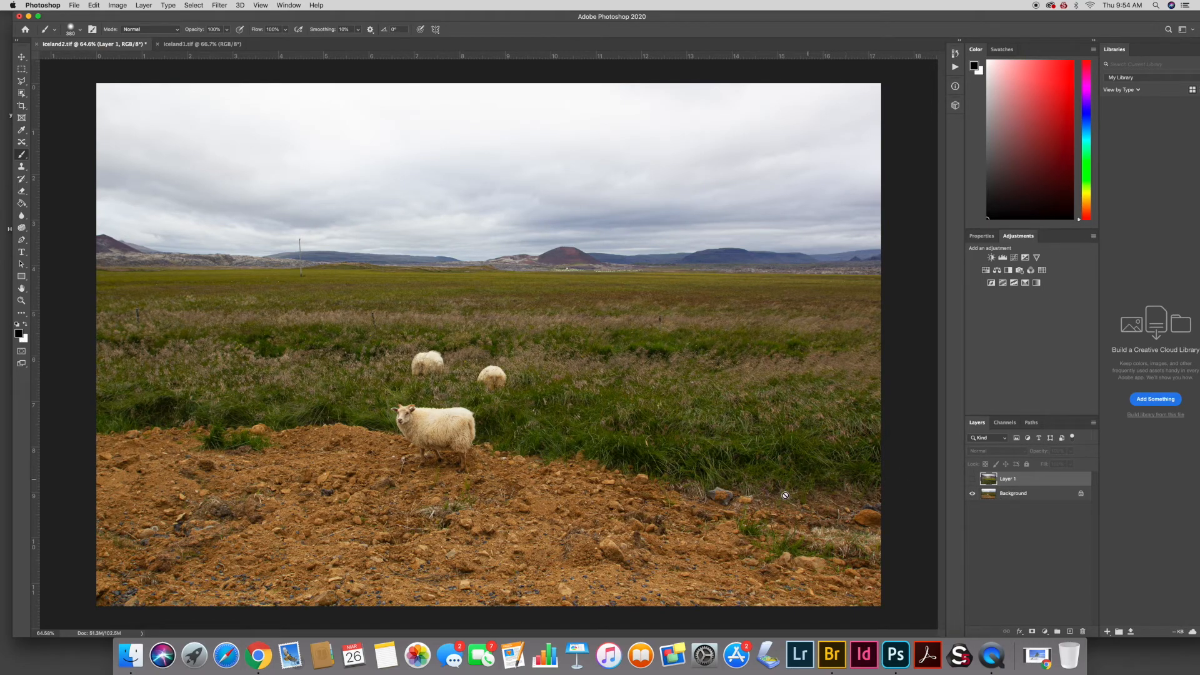
pyautogui.click(972, 479)
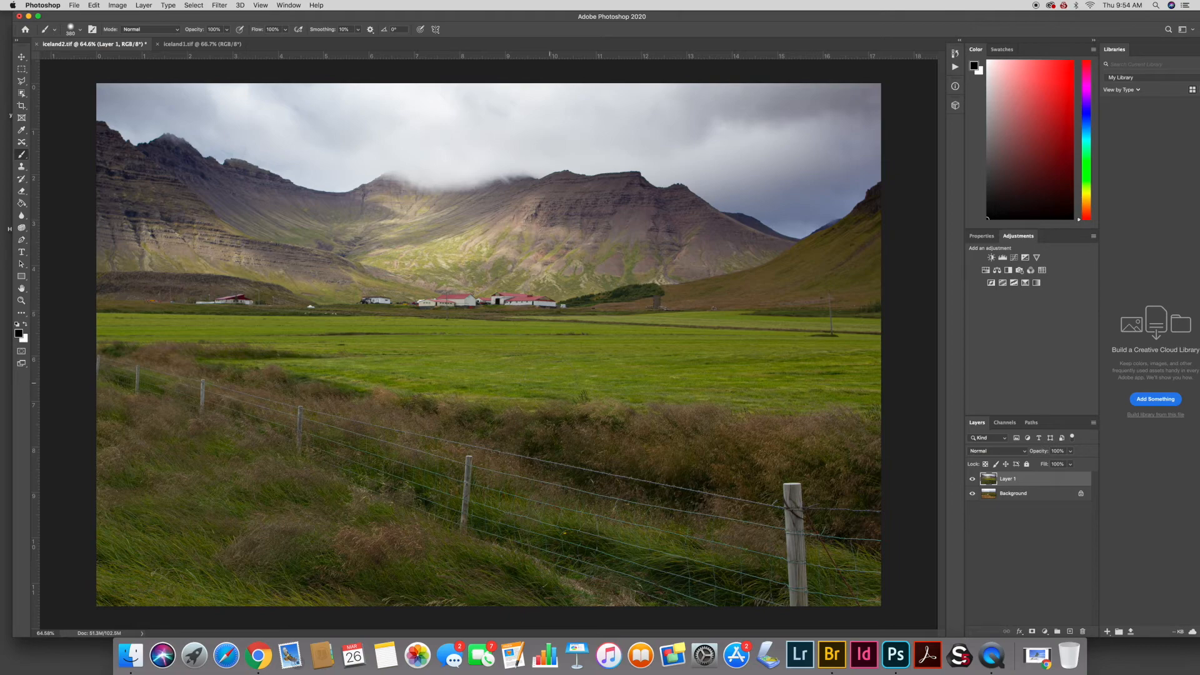
pyautogui.click(971, 479)
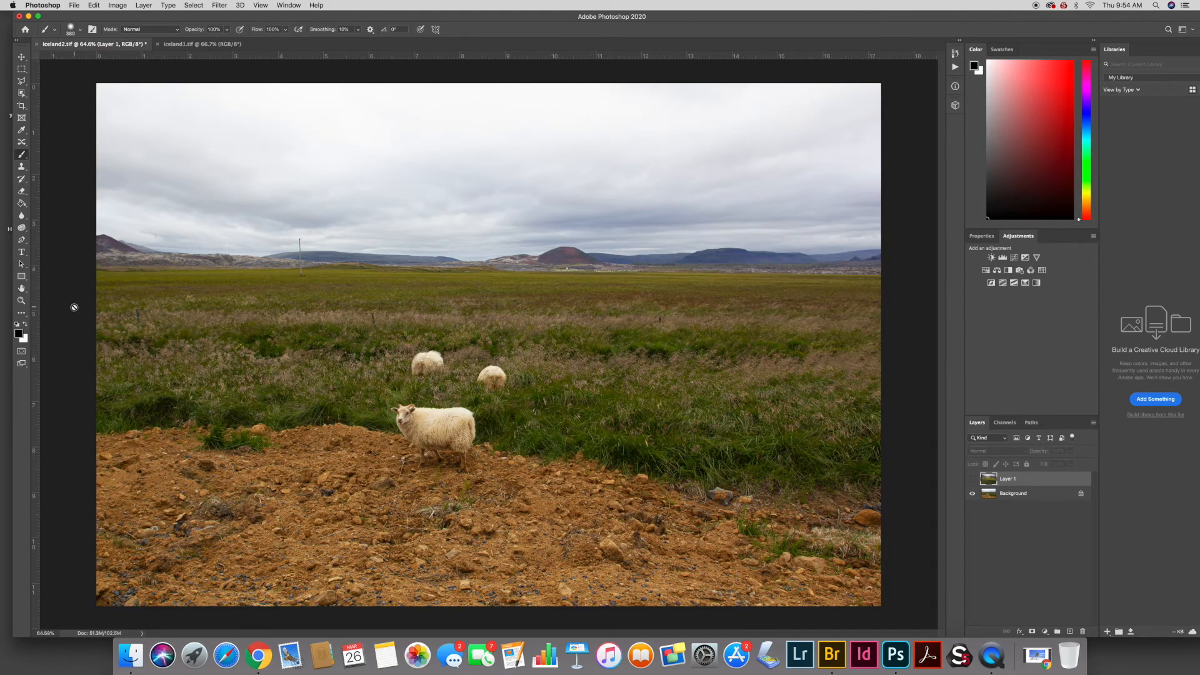
pyautogui.click(972, 479)
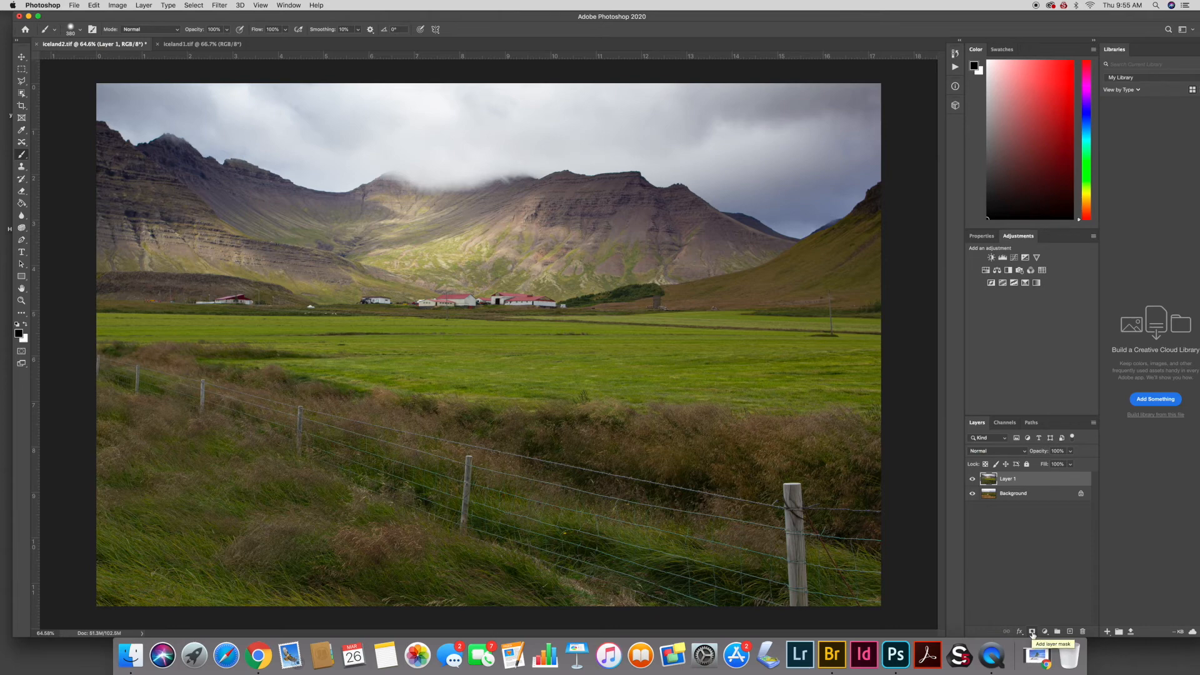
pyautogui.click(1032, 633)
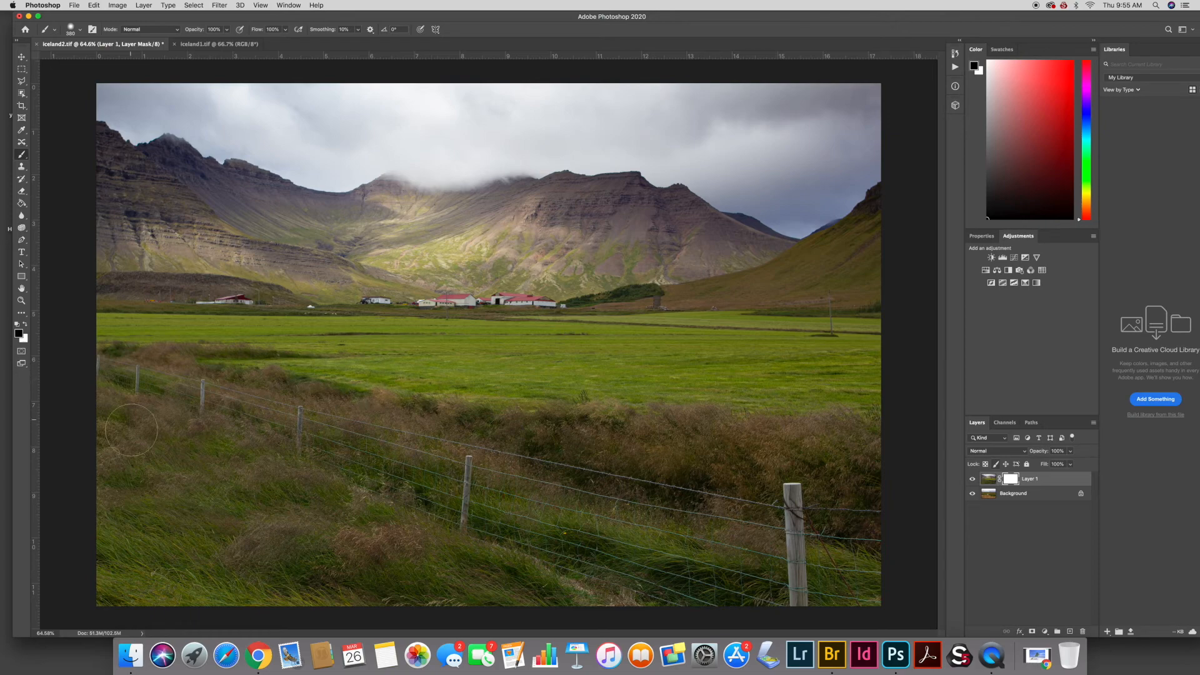
# - Paint black on Layer 1's mask across the foreground and middle fields to reveal the sheep and rocky ground below the mountains
pyautogui.click(972, 478)
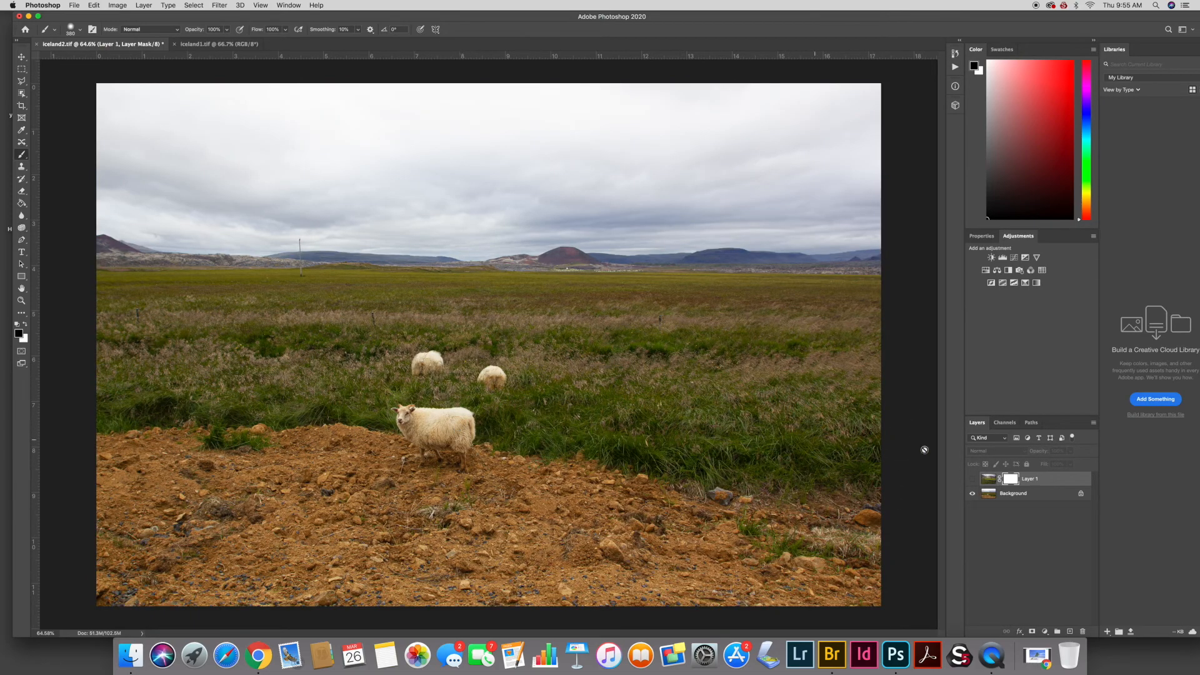
pyautogui.click(973, 479)
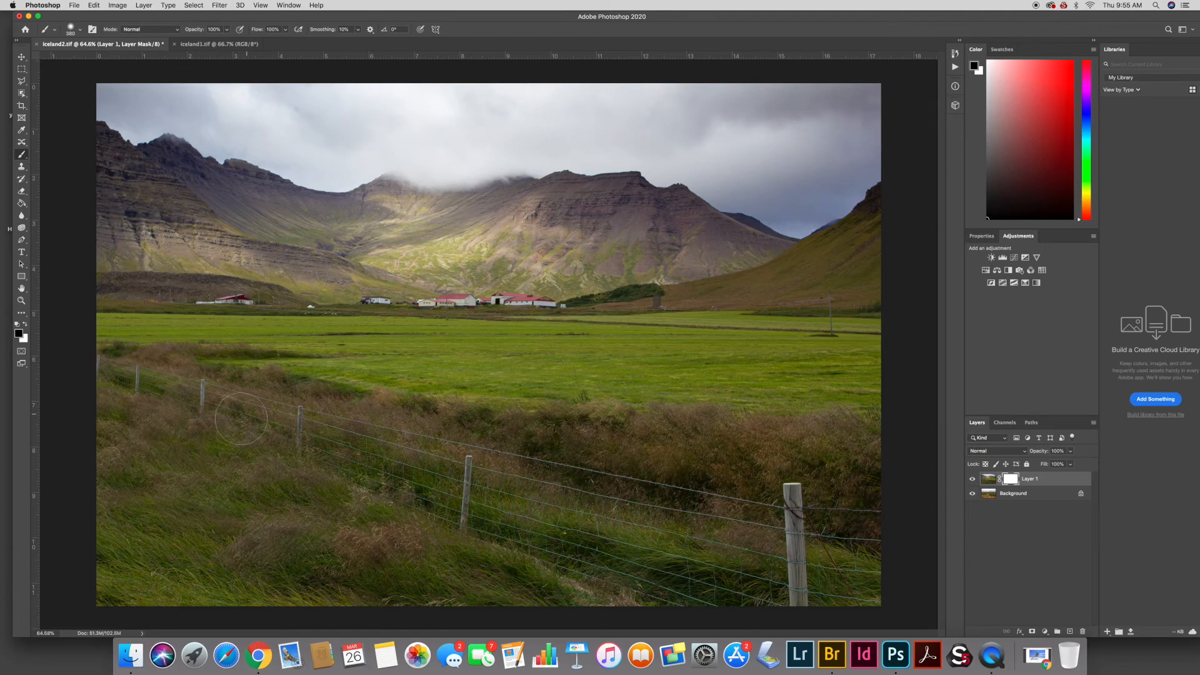
pyautogui.moveTo(262, 433)
pyautogui.mouseDown()
pyautogui.moveTo(138, 449)
pyautogui.moveTo(275, 475)
pyautogui.moveTo(102, 401)
pyautogui.mouseUp()
pyautogui.moveTo(110, 495)
pyautogui.mouseDown()
pyautogui.moveTo(109, 579)
pyautogui.moveTo(144, 523)
pyautogui.moveTo(186, 571)
pyautogui.moveTo(216, 544)
pyautogui.mouseUp()
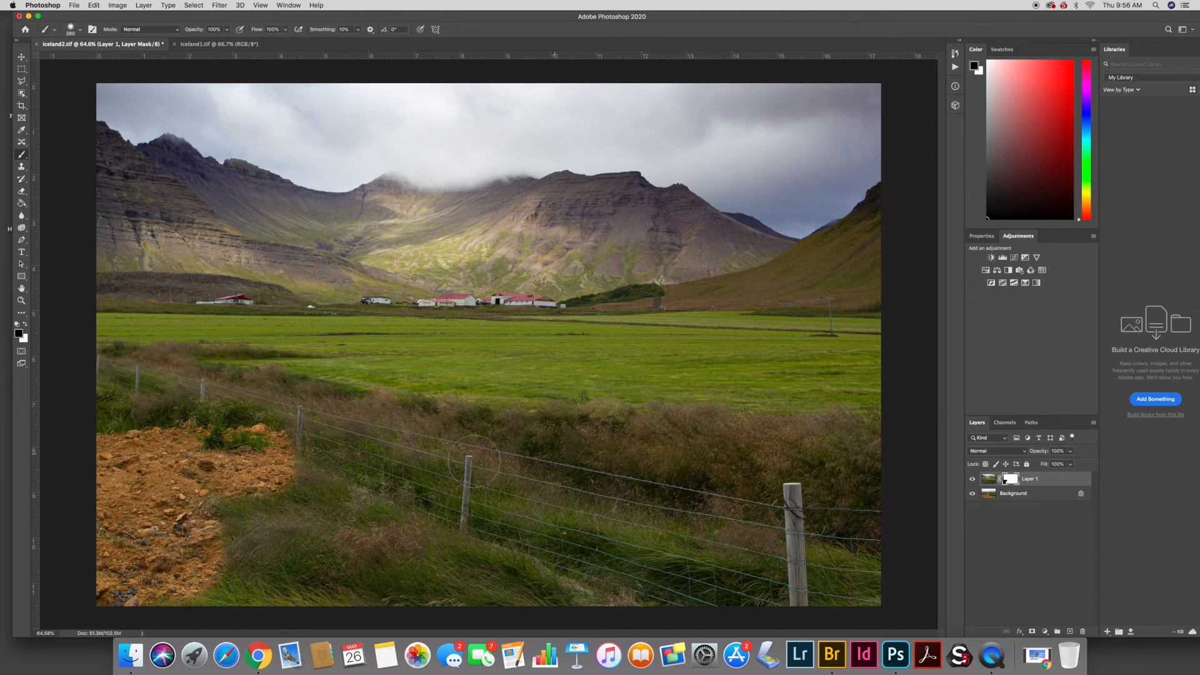
pyautogui.moveTo(269, 494); pyautogui.dragTo(403, 484)
pyautogui.moveTo(403, 484)
pyautogui.mouseDown()
pyautogui.moveTo(281, 503)
pyautogui.moveTo(350, 544)
pyautogui.moveTo(213, 590)
pyautogui.moveTo(281, 609)
pyautogui.mouseUp()
pyautogui.moveTo(82, 431)
pyautogui.mouseDown()
pyautogui.moveTo(156, 408)
pyautogui.moveTo(118, 394)
pyautogui.moveTo(125, 369)
pyautogui.moveTo(91, 361)
pyautogui.moveTo(204, 364)
pyautogui.moveTo(482, 465)
pyautogui.moveTo(255, 421)
pyautogui.moveTo(428, 428)
pyautogui.moveTo(363, 388)
pyautogui.moveTo(437, 493)
pyautogui.moveTo(388, 575)
pyautogui.moveTo(500, 569)
pyautogui.moveTo(537, 519)
pyautogui.moveTo(491, 422)
pyautogui.moveTo(384, 409)
pyautogui.moveTo(466, 431)
pyautogui.moveTo(586, 424)
pyautogui.mouseUp()
pyautogui.moveTo(613, 494)
pyautogui.mouseDown()
pyautogui.moveTo(550, 581)
pyautogui.moveTo(911, 589)
pyautogui.moveTo(806, 543)
pyautogui.moveTo(862, 463)
pyautogui.moveTo(769, 431)
pyautogui.moveTo(618, 425)
pyautogui.moveTo(725, 502)
pyautogui.moveTo(712, 550)
pyautogui.moveTo(793, 494)
pyautogui.moveTo(732, 482)
pyautogui.moveTo(656, 550)
pyautogui.mouseUp()
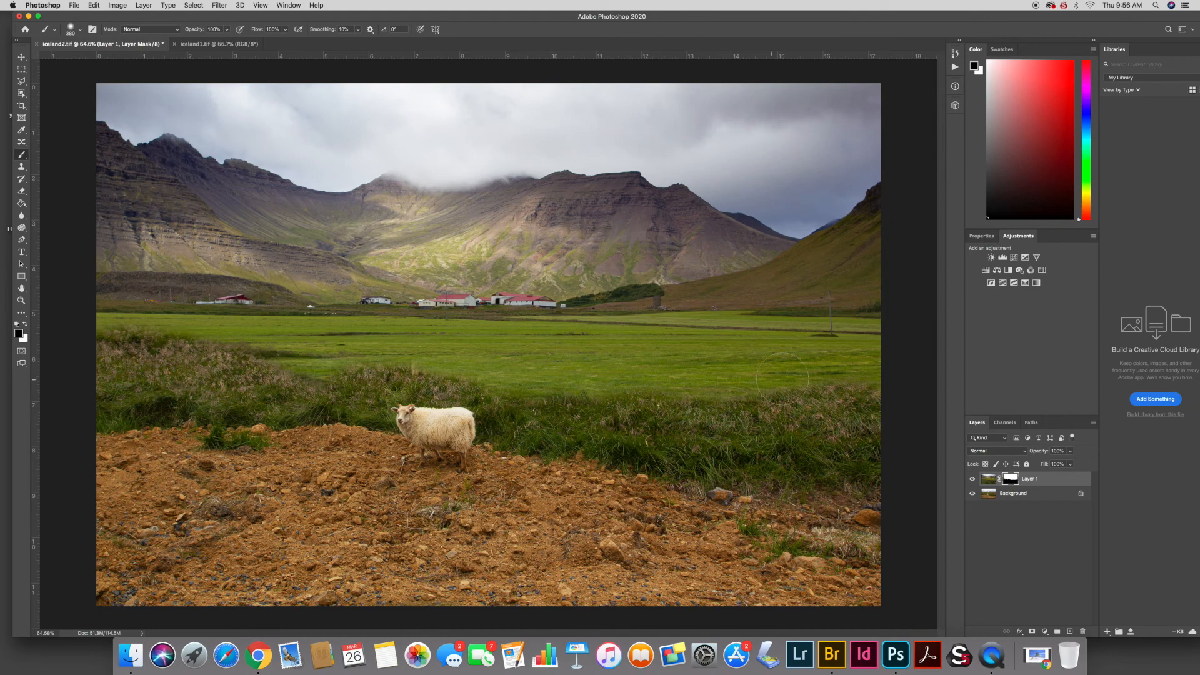
pyautogui.moveTo(860, 375)
pyautogui.mouseDown()
pyautogui.moveTo(737, 375)
pyautogui.moveTo(868, 353)
pyautogui.moveTo(831, 328)
pyautogui.moveTo(868, 343)
pyautogui.moveTo(706, 331)
pyautogui.moveTo(675, 368)
pyautogui.moveTo(626, 345)
pyautogui.moveTo(687, 344)
pyautogui.moveTo(528, 341)
pyautogui.moveTo(537, 369)
pyautogui.moveTo(499, 387)
pyautogui.moveTo(450, 345)
pyautogui.moveTo(418, 341)
pyautogui.moveTo(375, 350)
pyautogui.moveTo(400, 375)
pyautogui.moveTo(375, 326)
pyautogui.moveTo(286, 341)
pyautogui.moveTo(344, 350)
pyautogui.moveTo(273, 346)
pyautogui.moveTo(250, 325)
pyautogui.moveTo(100, 332)
pyautogui.moveTo(281, 351)
pyautogui.mouseUp()
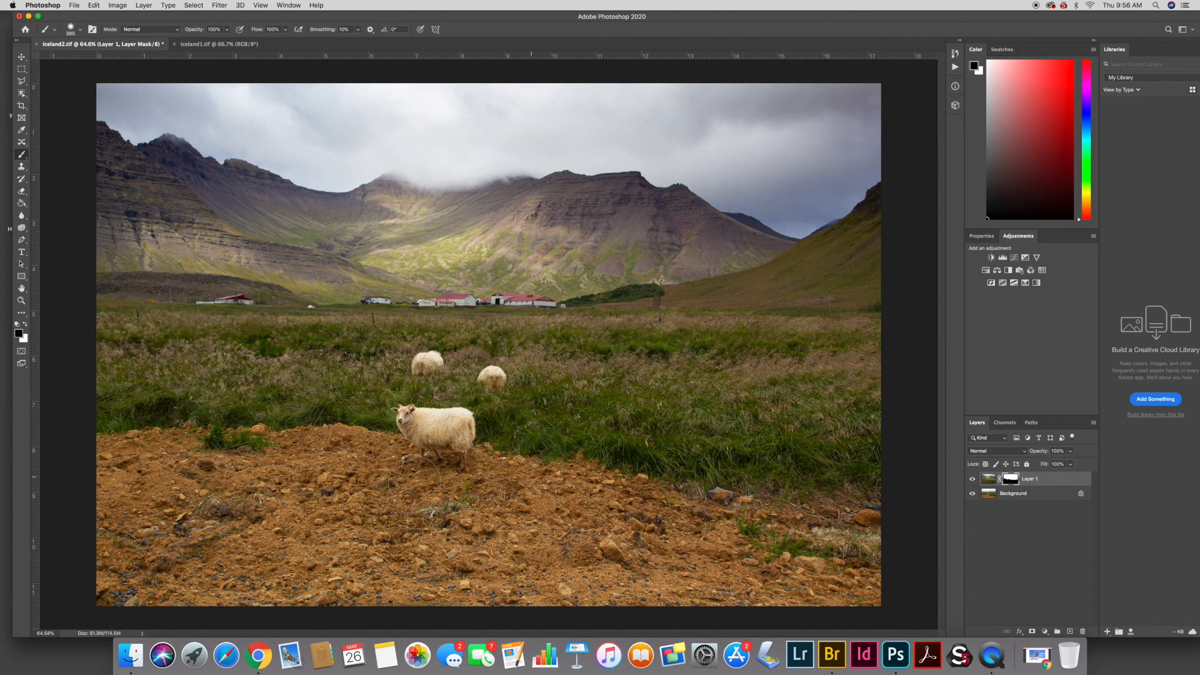
# - Toggle Layer 1's visibility off and on to compare the blended result
pyautogui.click(972, 479)
pyautogui.click(971, 479)
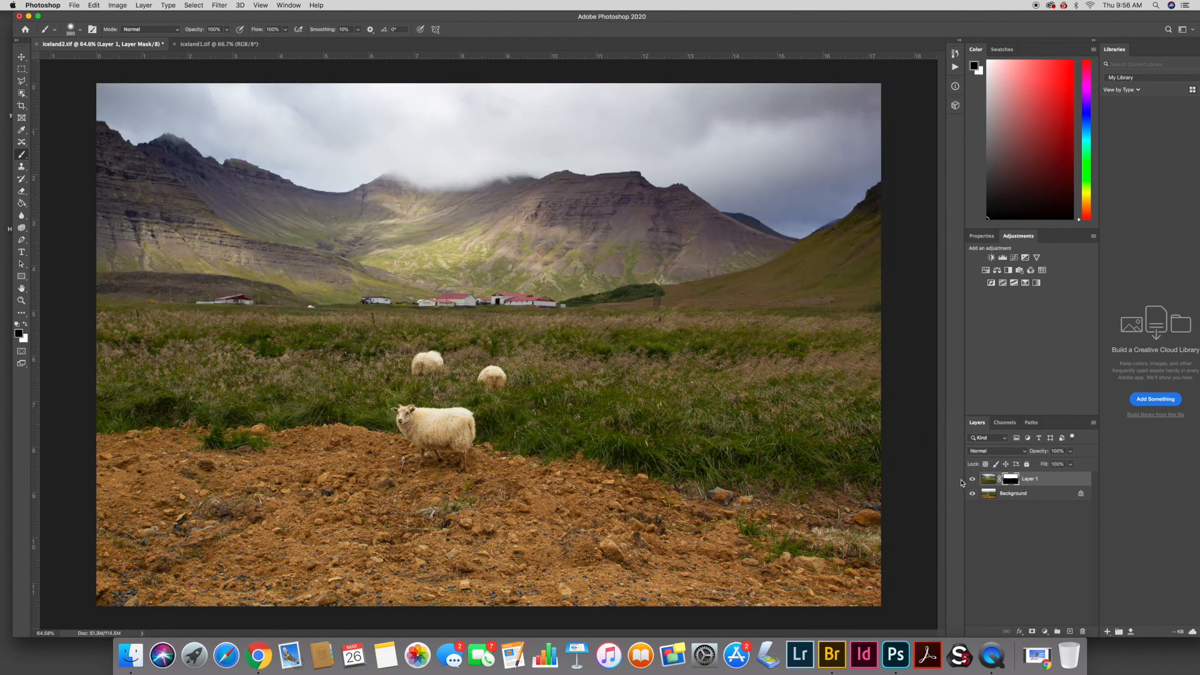